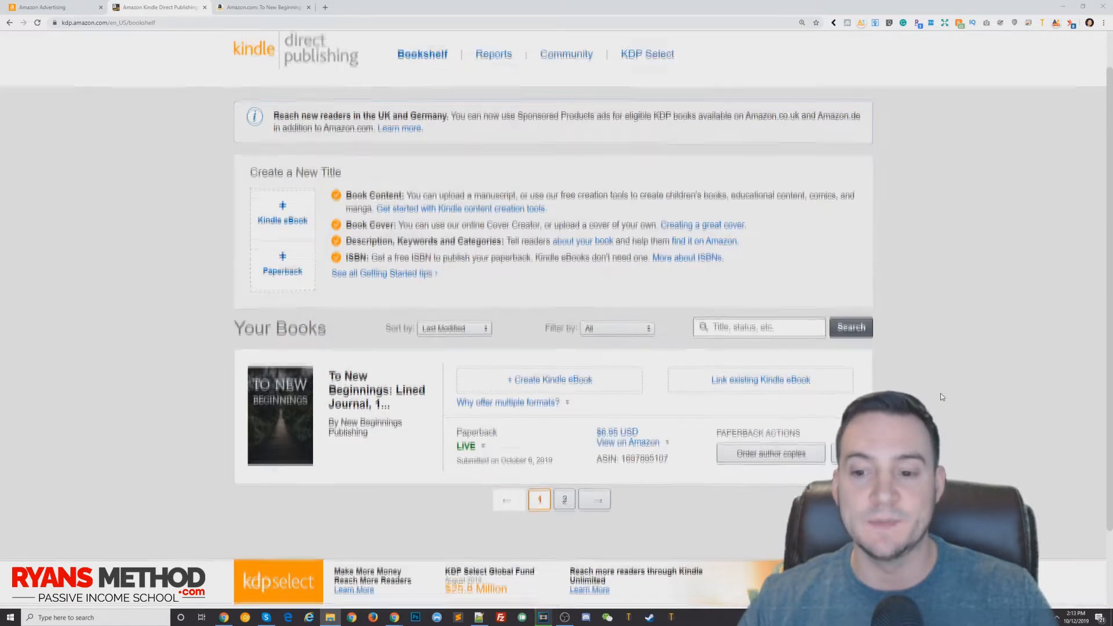
Create an ad campaign for the To New Beginnings paperback in the Amazon.com marketplace through Promote and Advertise
scroll(893, 394, "down", 1)
left_click(839, 414)
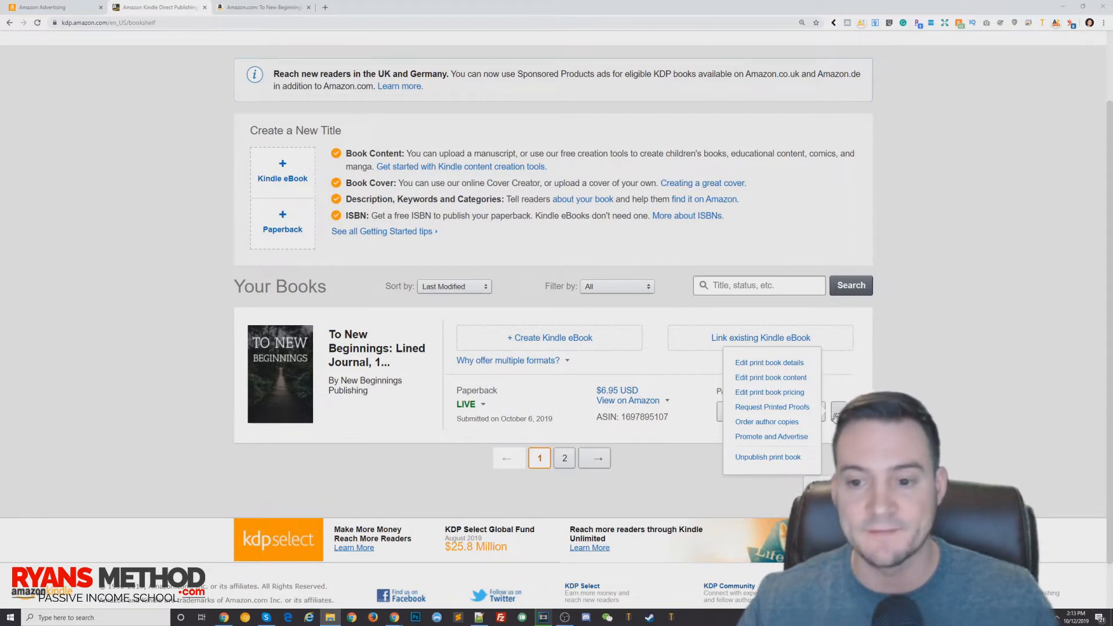
left_click(764, 438)
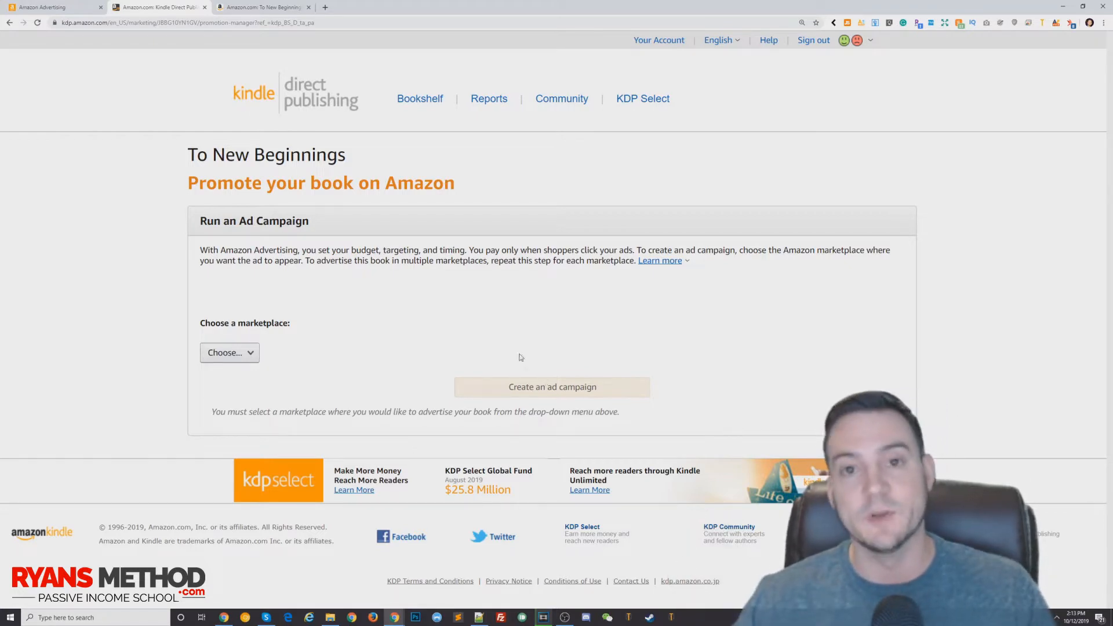
left_click(243, 354)
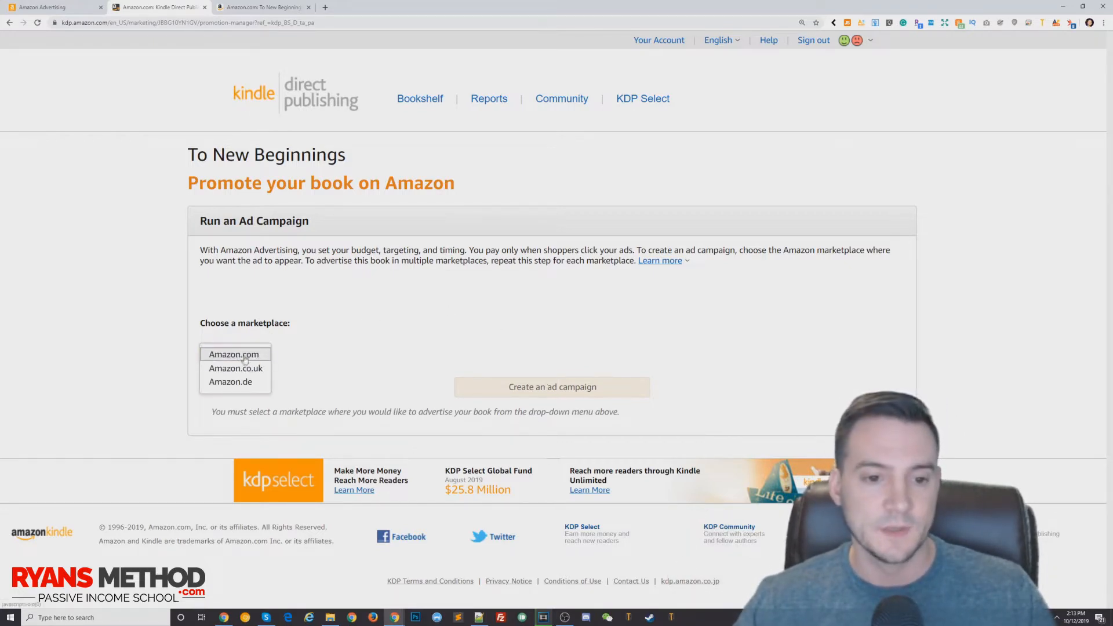
left_click(218, 357)
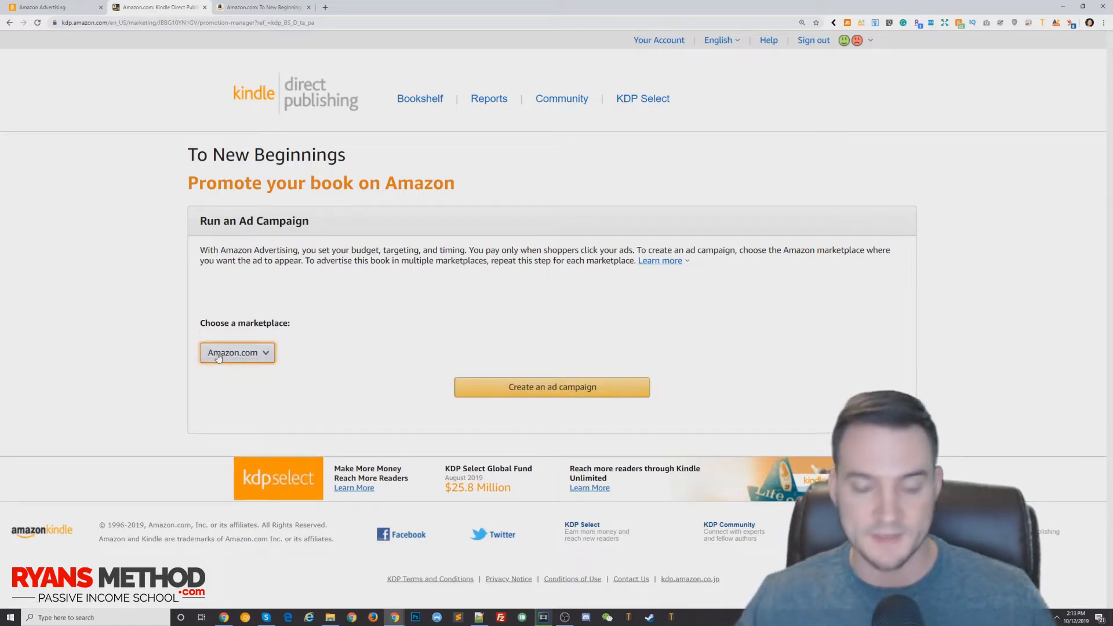
left_click(552, 392)
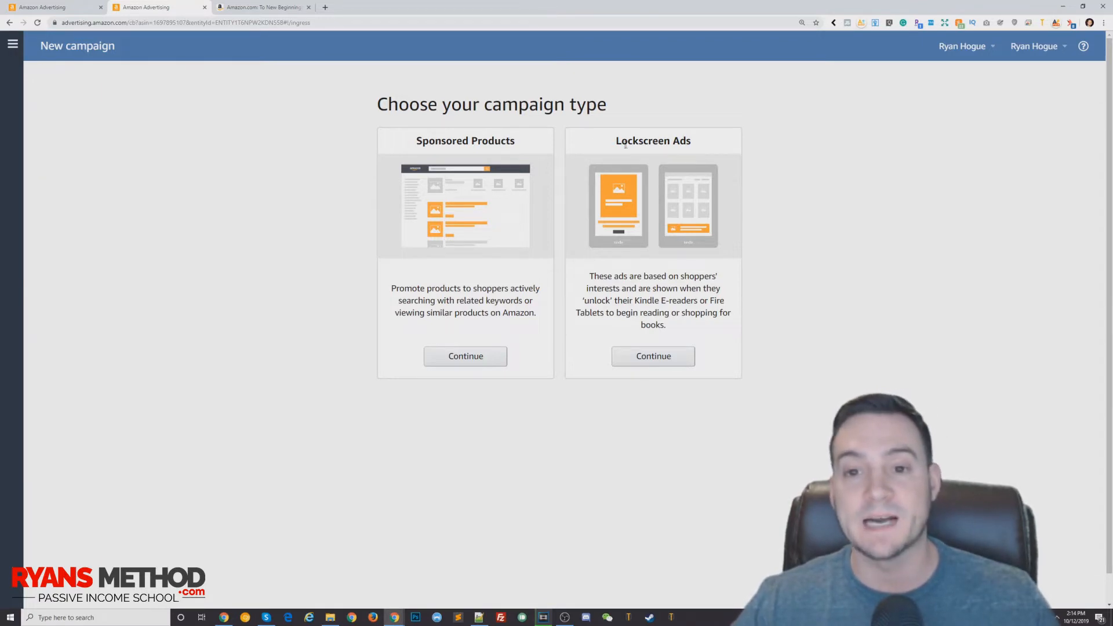
Choose Sponsored Products as the campaign type
left_click_drag(620, 145, 691, 143)
left_click(685, 143)
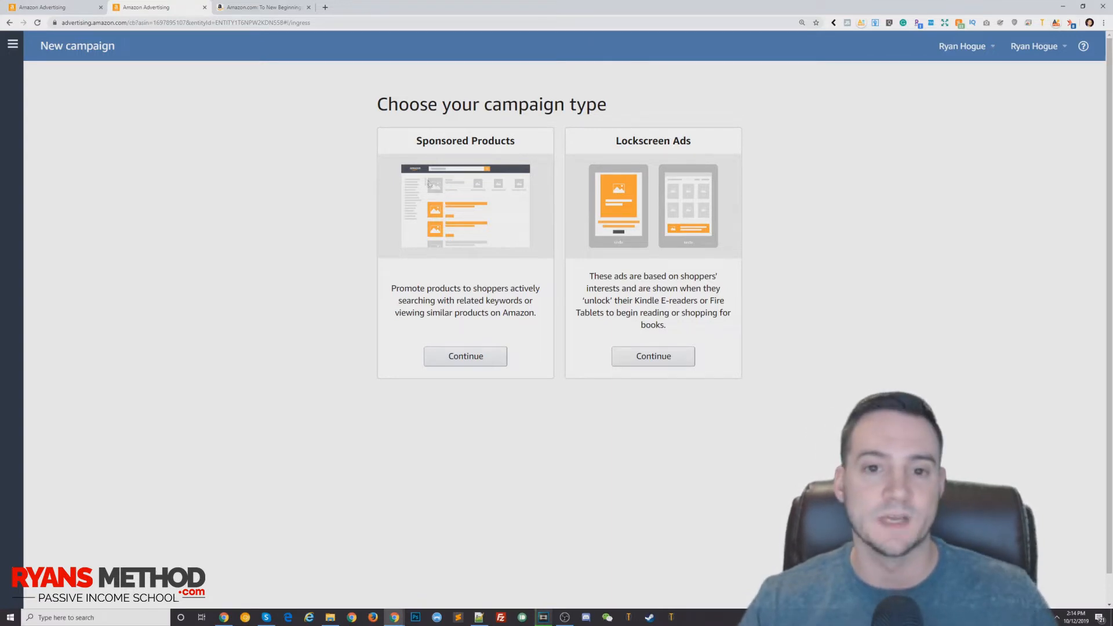
left_click(458, 356)
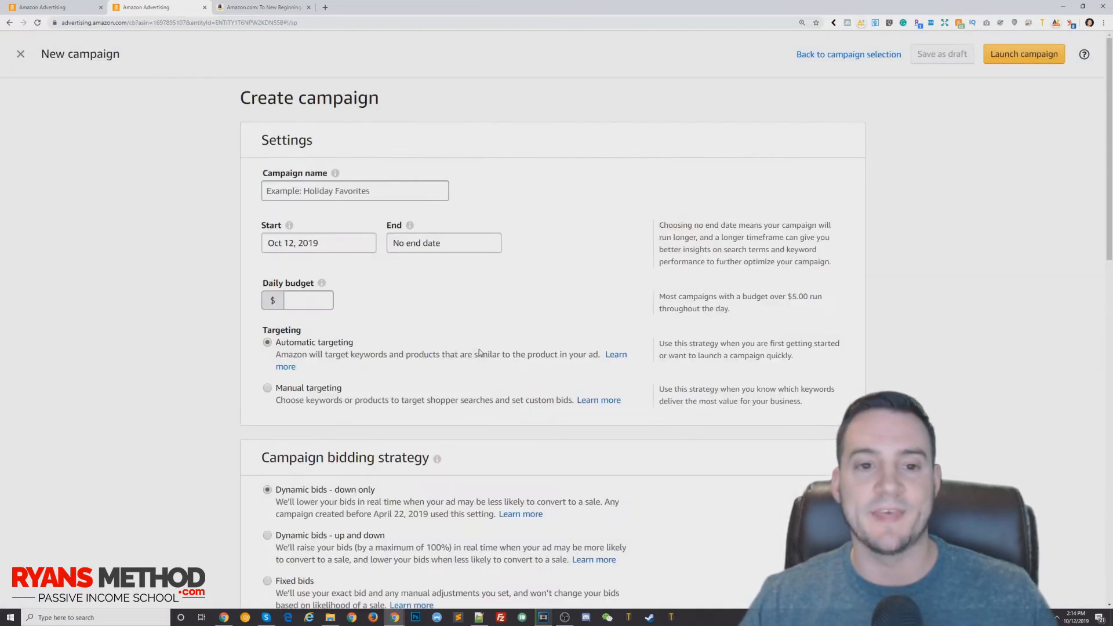
Begin the campaign name with the prefix "SP - "
left_click(323, 188)
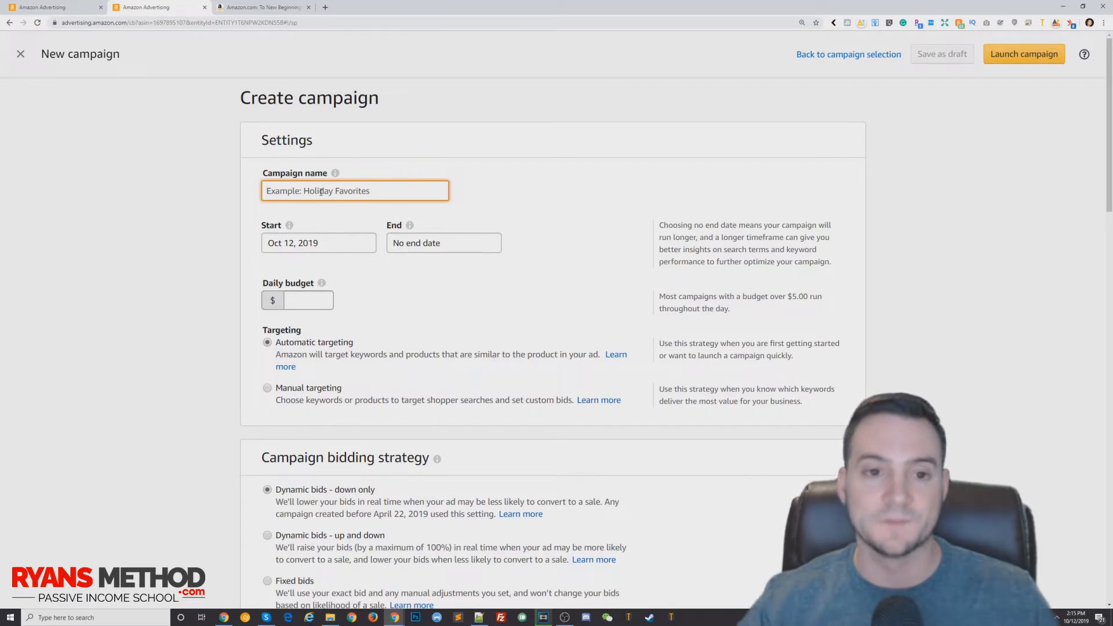
type("SP -")
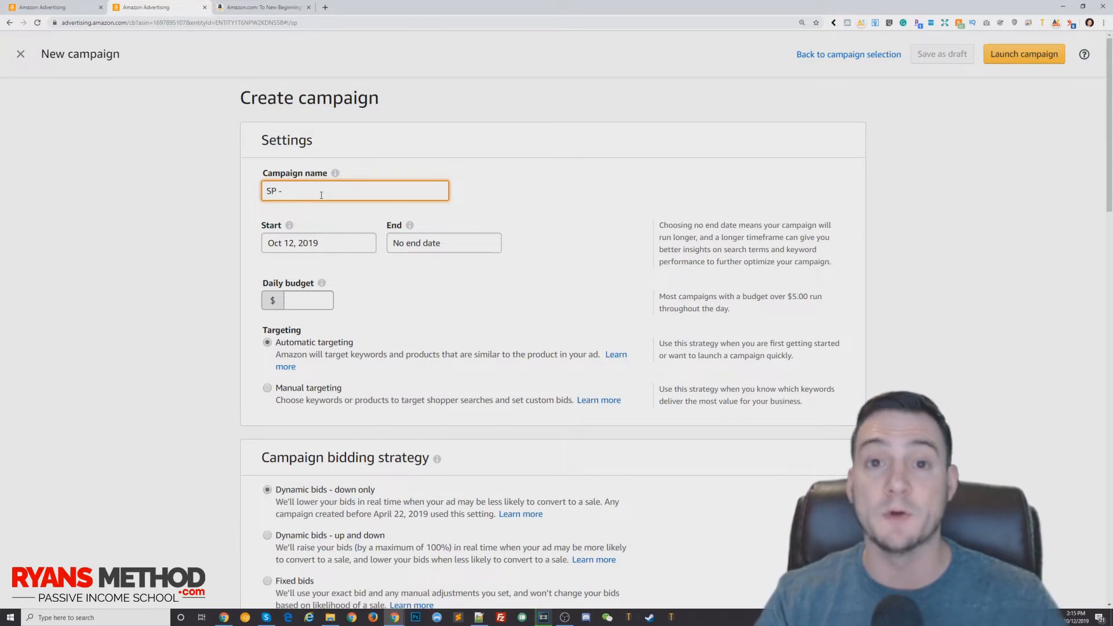
key("BackSpace")
type("B")
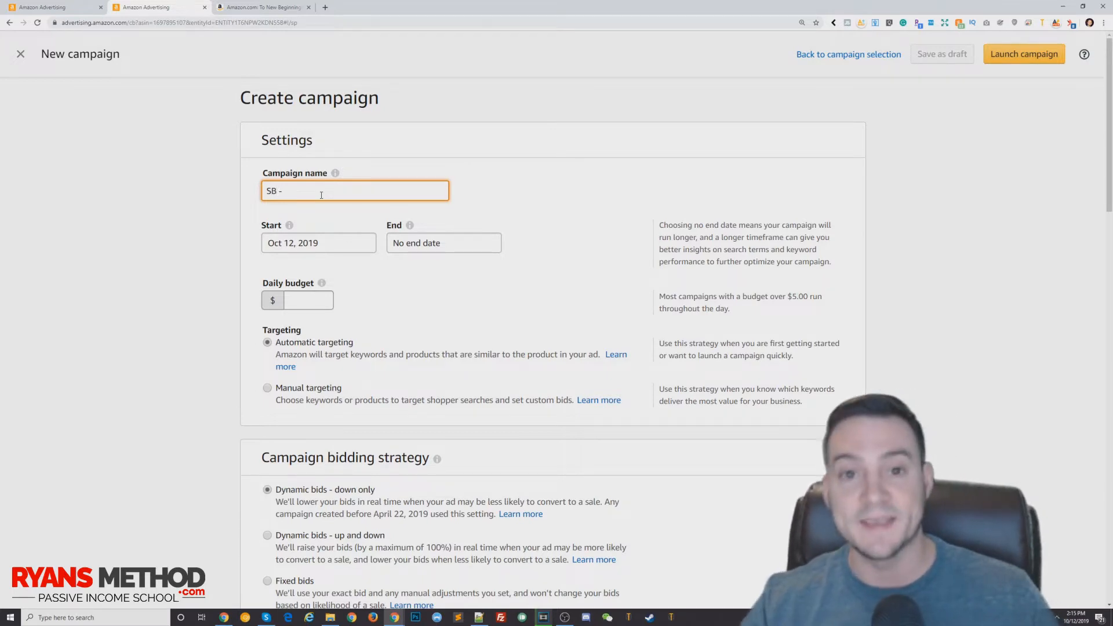
key("BackSpace")
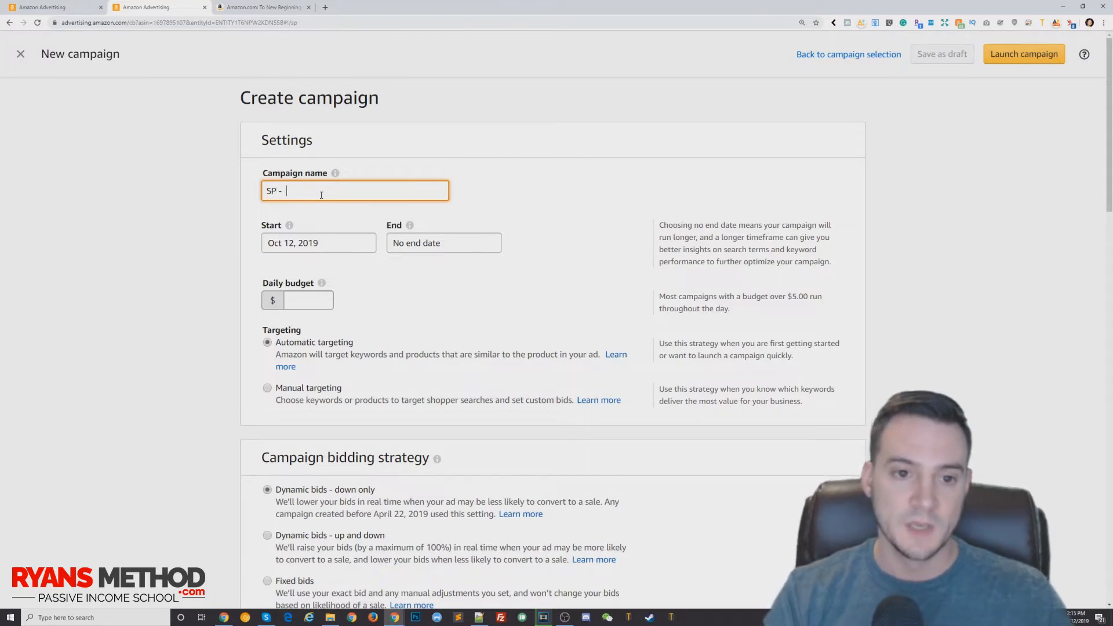
Check the title on the book's product page and complete the campaign name as "SP - To New Beginnings - 120 - Journal - 6x9"
left_click(264, 7)
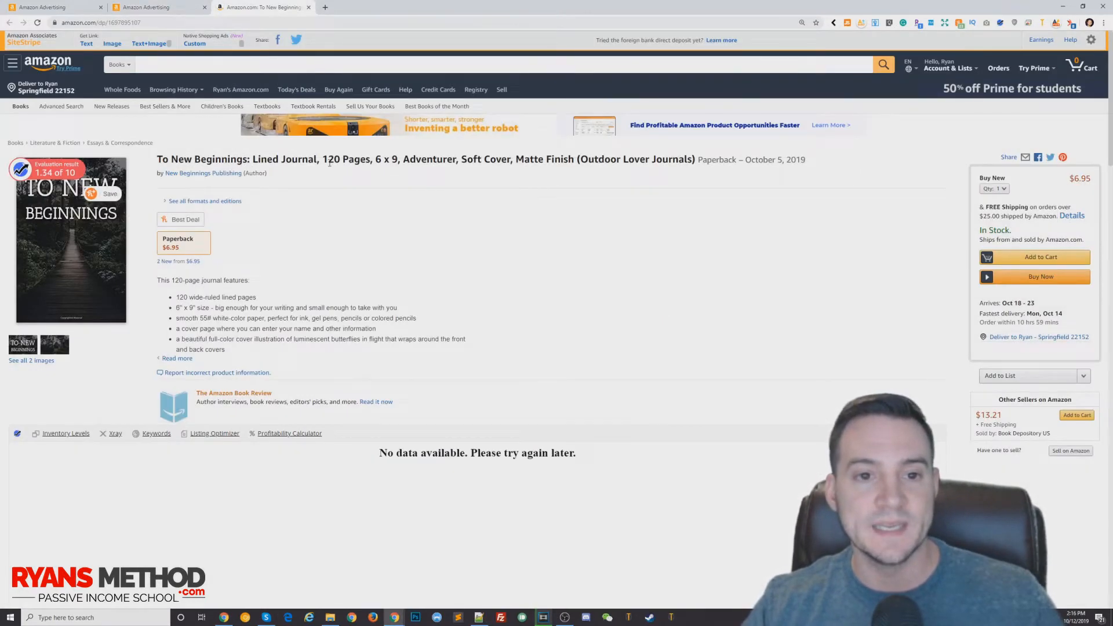
left_click(165, 12)
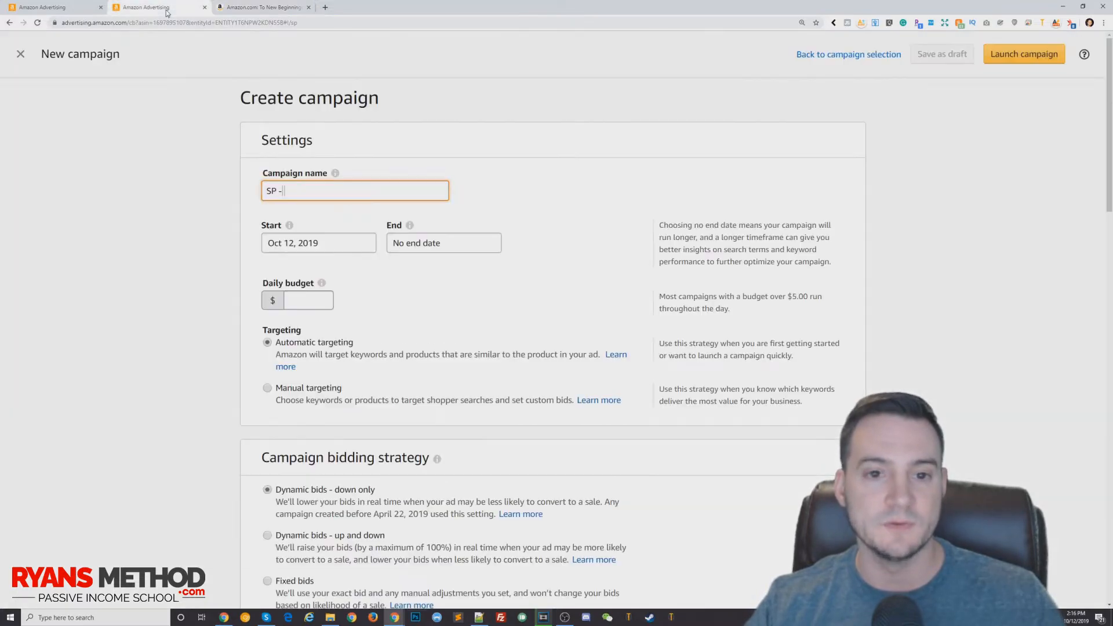
type("To New Beginning")
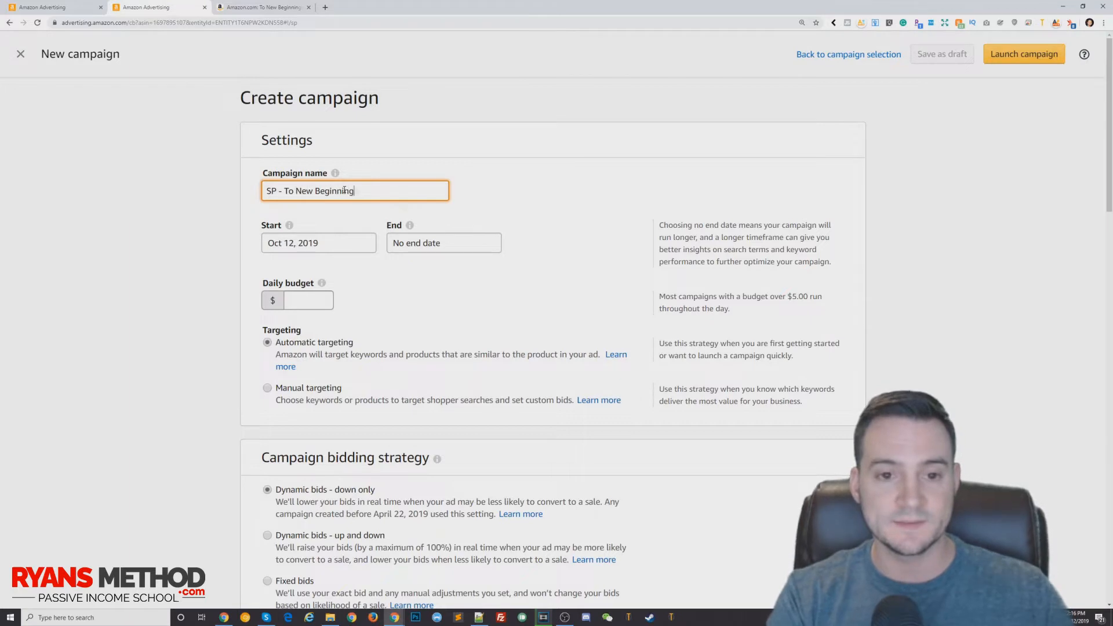
type("s - 120")
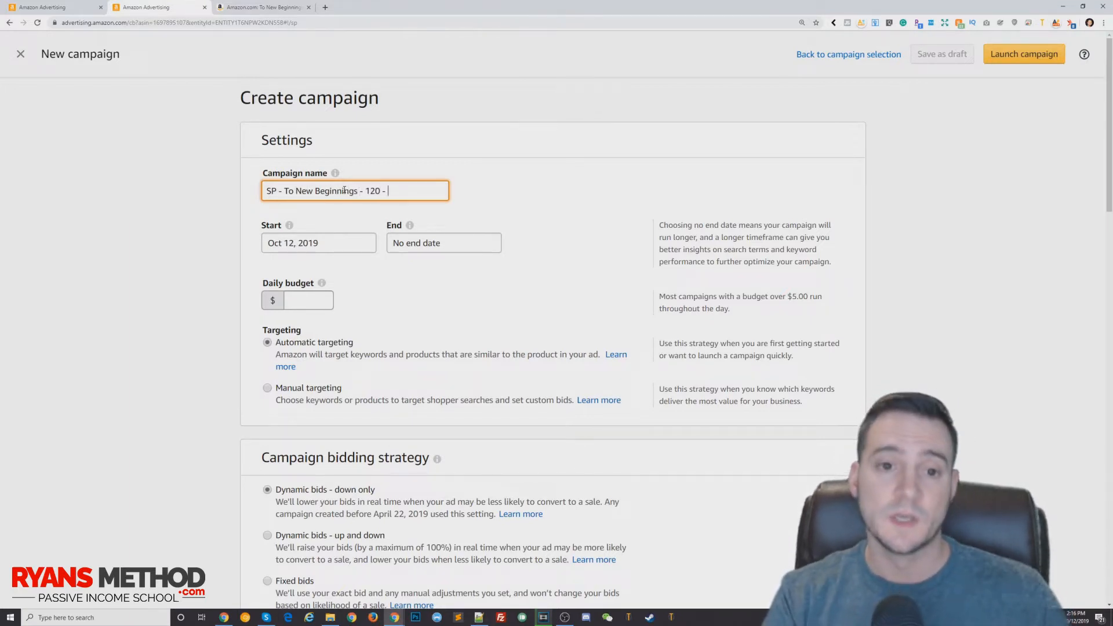
type(" - ")
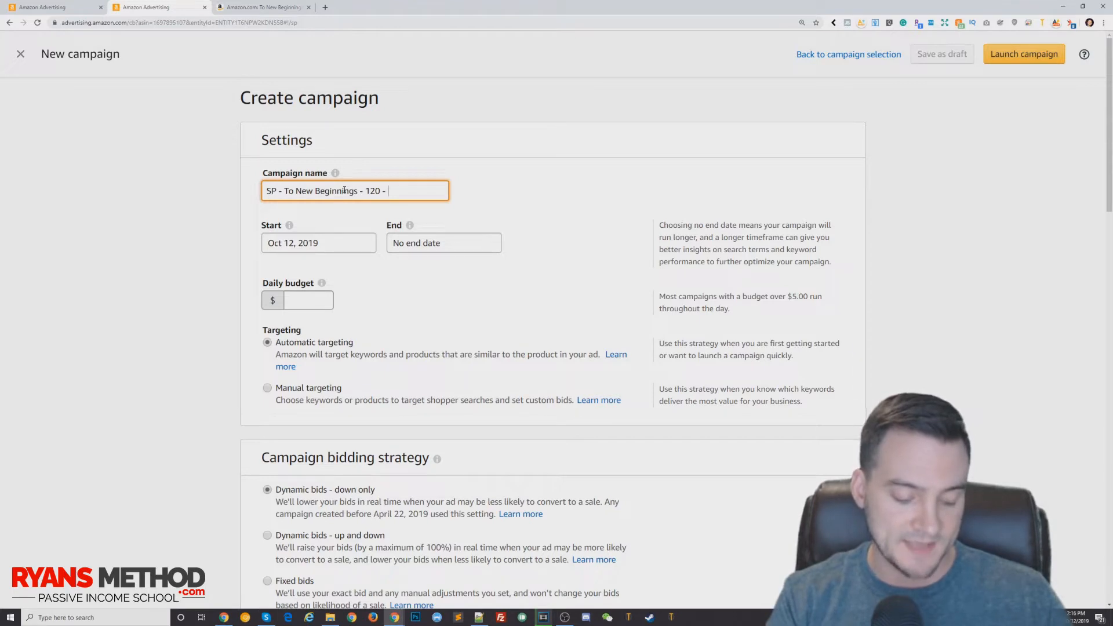
type("Journal")
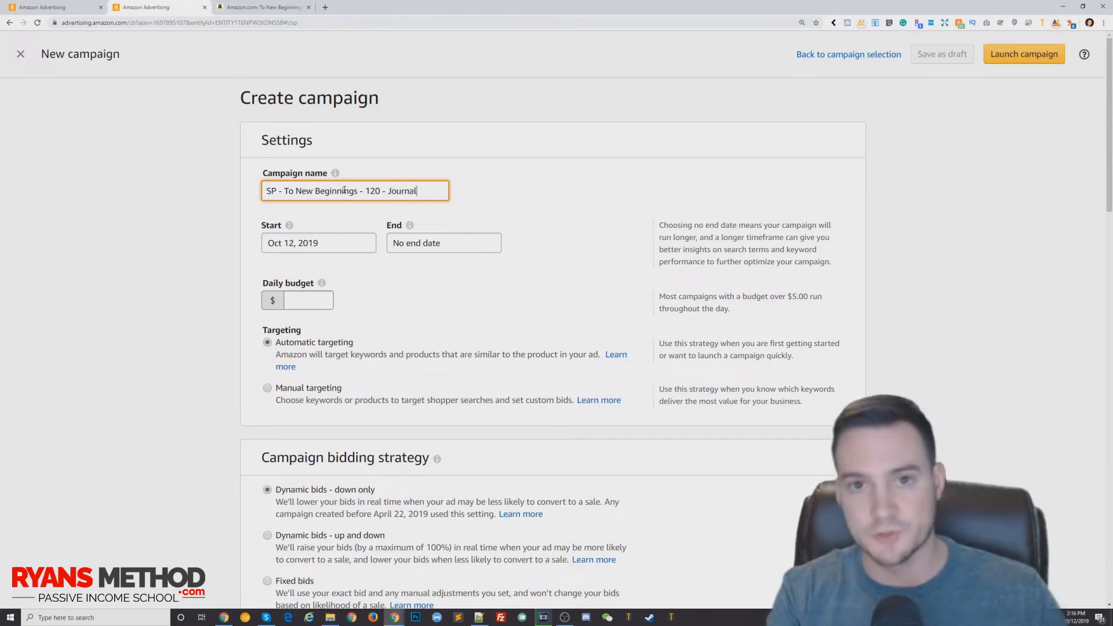
type("- 6x9")
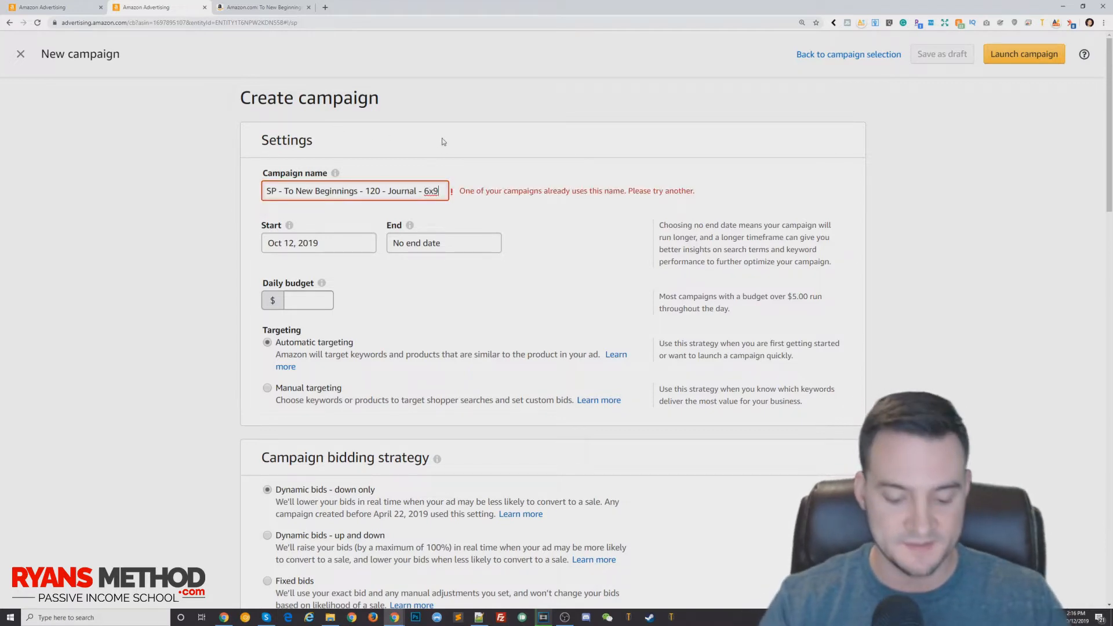
Add inch marks to the size in the campaign name so it reads 6"x9"
type("\"")
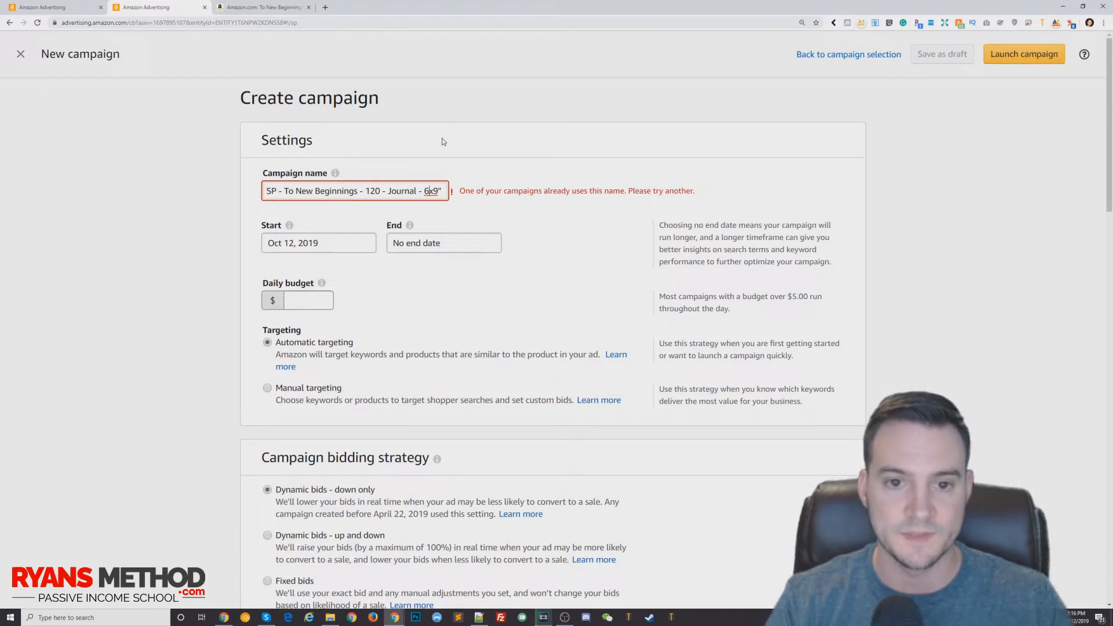
key("Left")
key("Left")
key("Left")
type("\"")
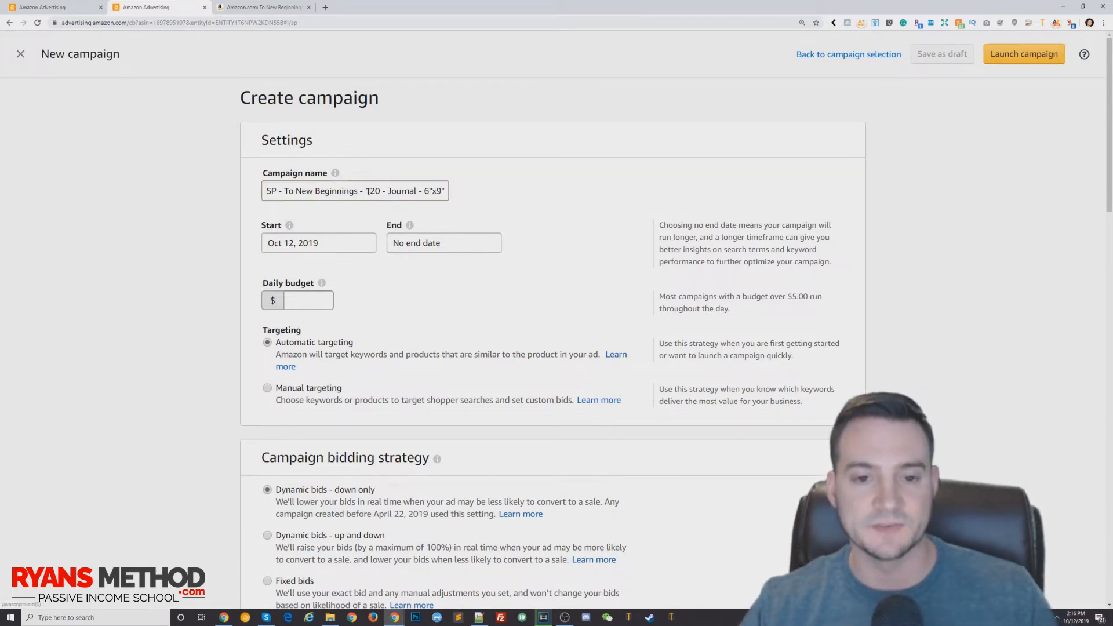
Leave the campaign without an end date, set the daily budget to $2.00 and select manual targeting
left_click(342, 244)
left_click(471, 243)
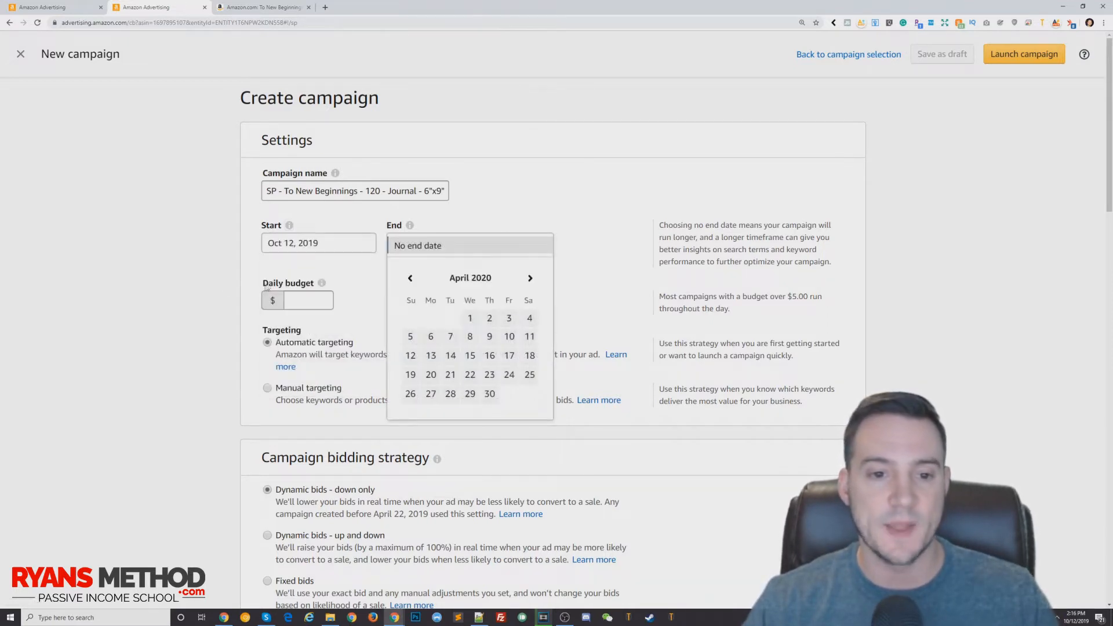
left_click(320, 293)
left_click(322, 294)
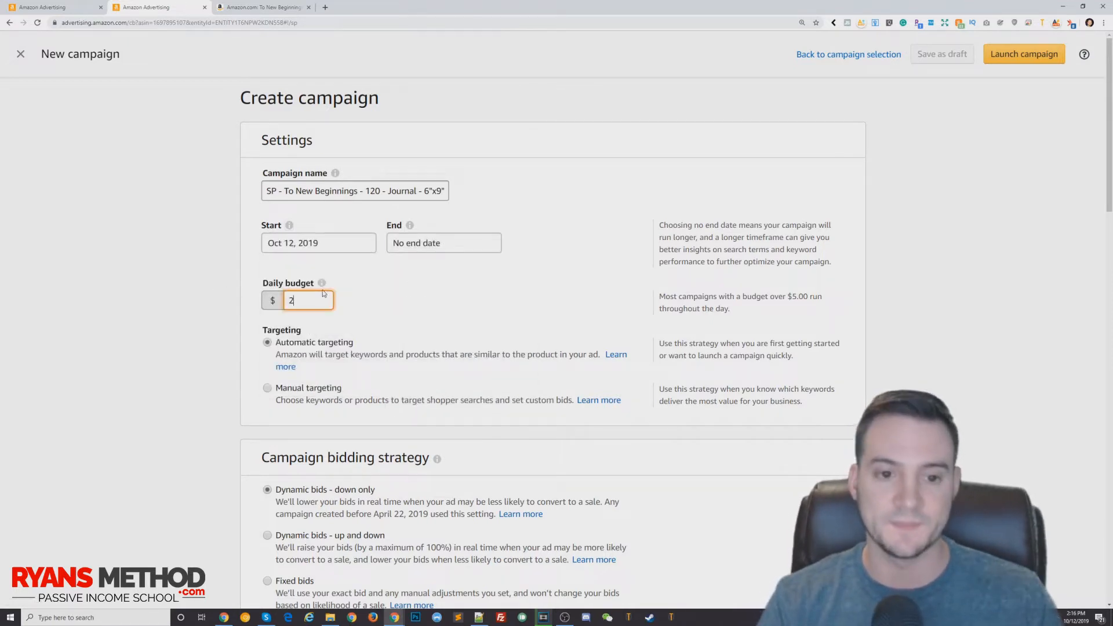
type(".00")
key("Tab")
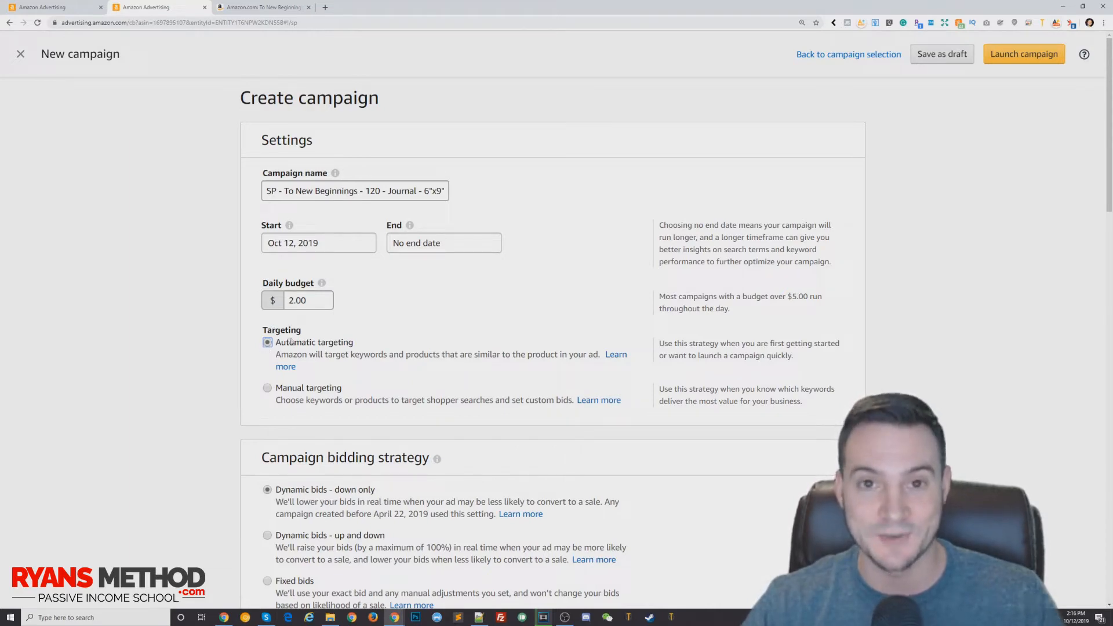
left_click(267, 387)
Expand the bid adjustments by placement and set the increase for top of search (first page) to 10%
scroll(137, 280, "down", 3)
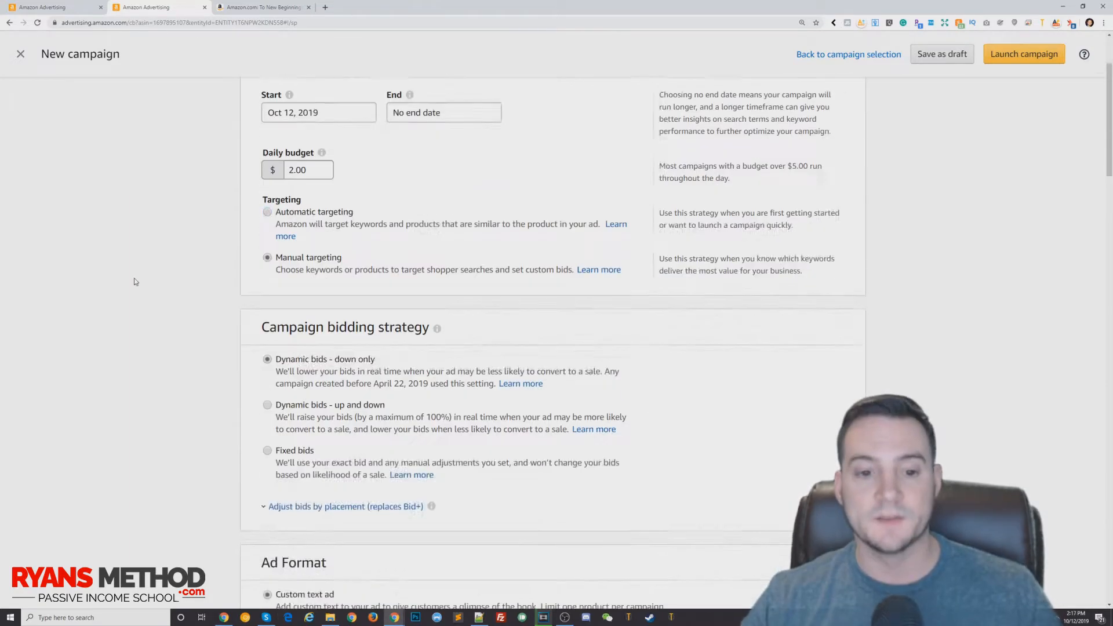
scroll(133, 282, "down", 1)
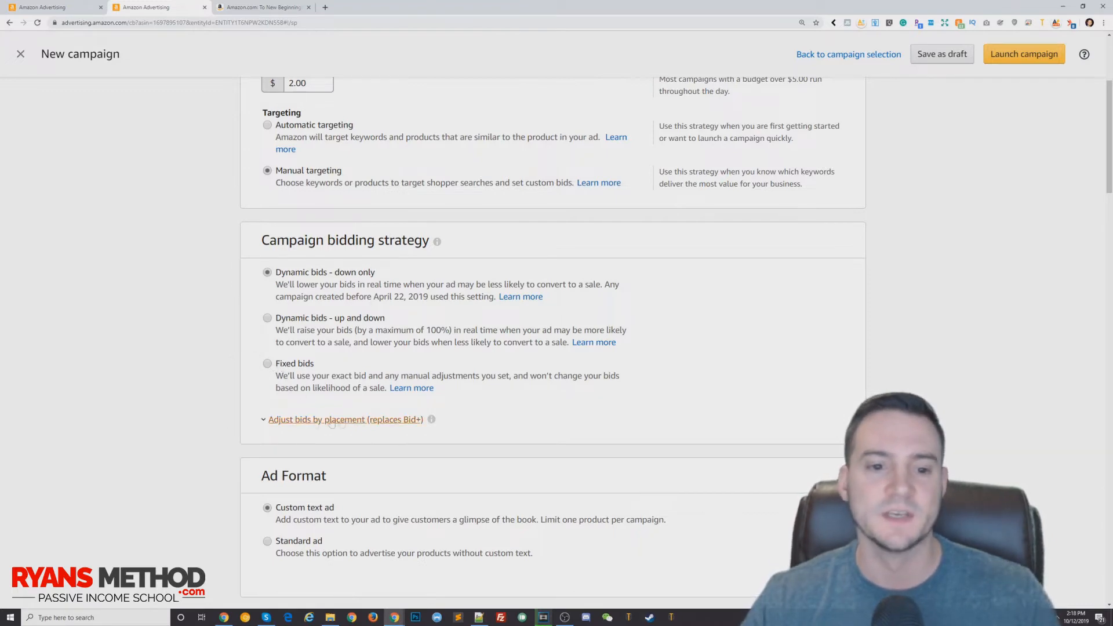
left_click(263, 422)
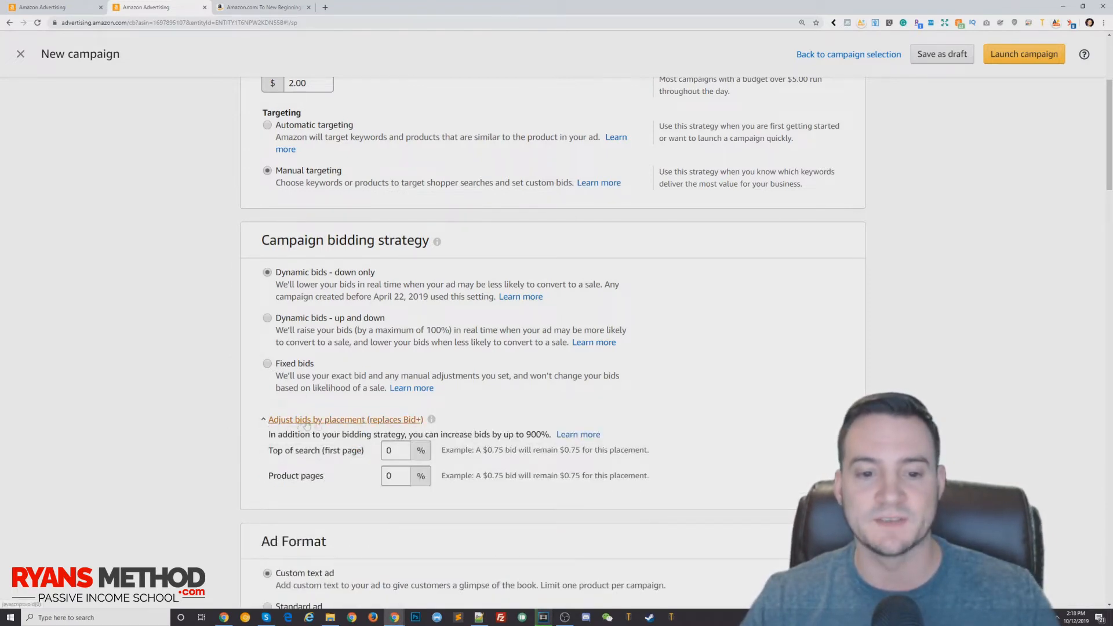
scroll(387, 422, "down", 1)
left_click_drag(398, 409, 189, 412)
left_click_drag(269, 410, 352, 407)
left_click(361, 406)
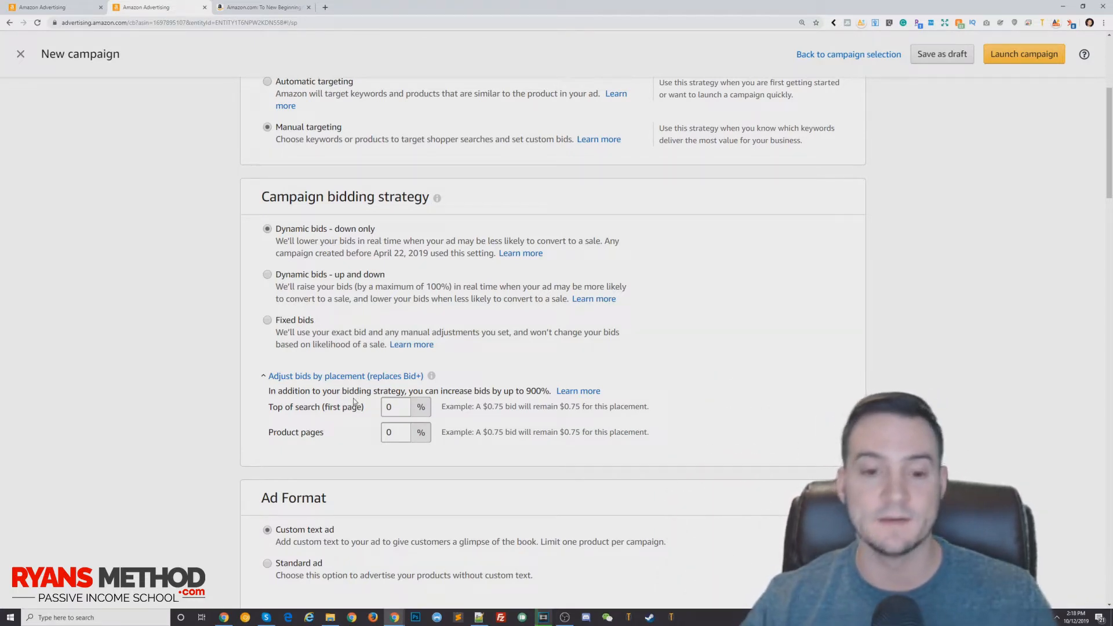
double_click(388, 407)
type("10")
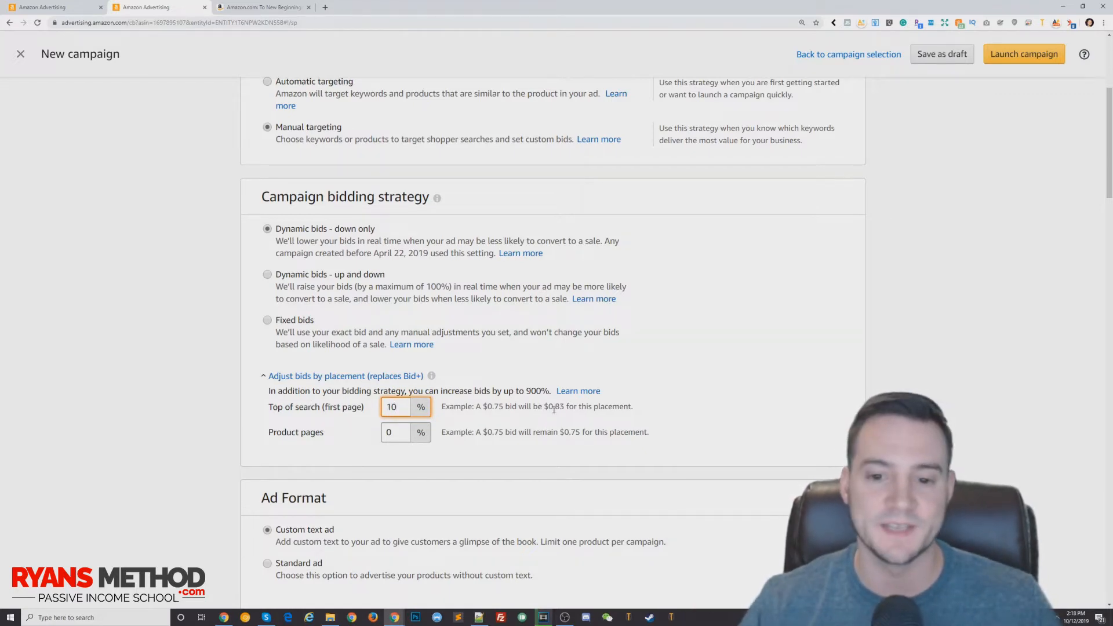
left_click_drag(480, 407, 567, 407)
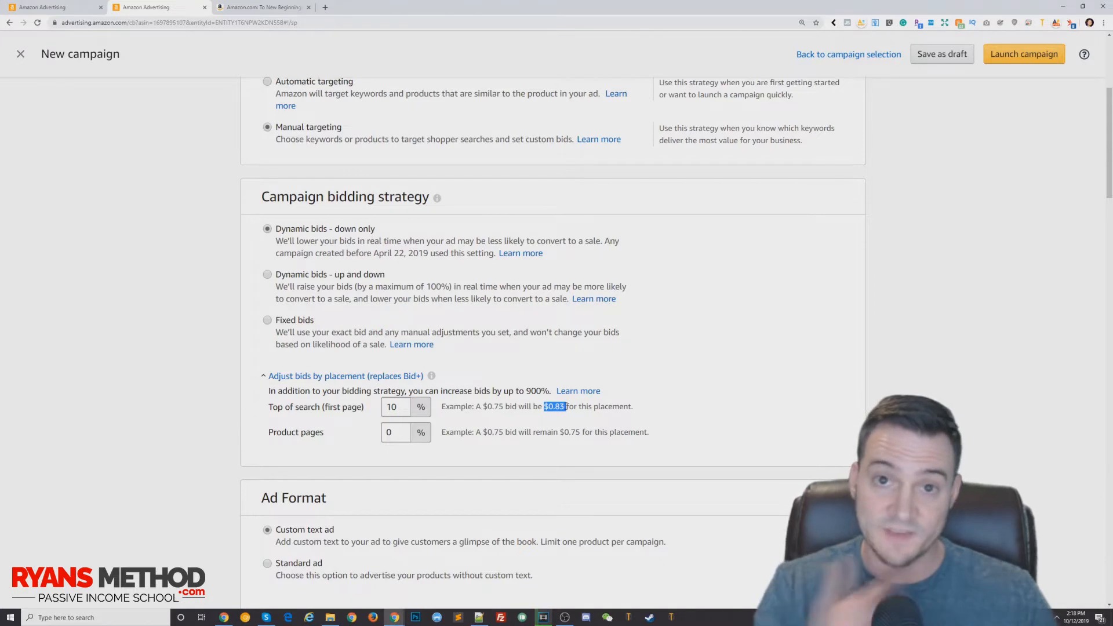
left_click(619, 381)
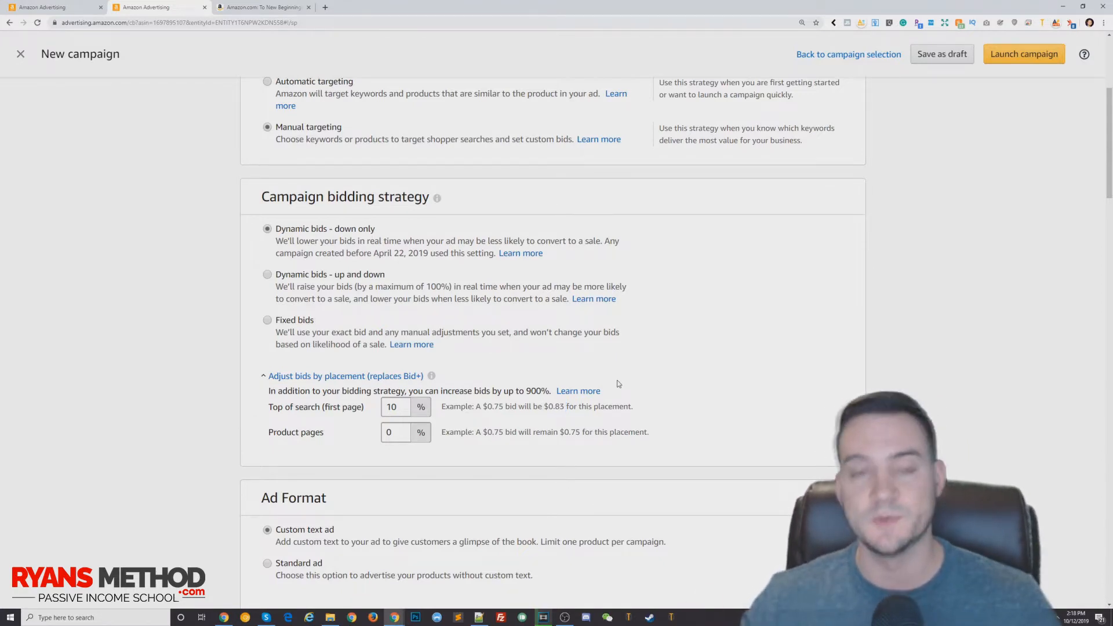
Set the ad format to Standard ad
scroll(197, 362, "down", 1)
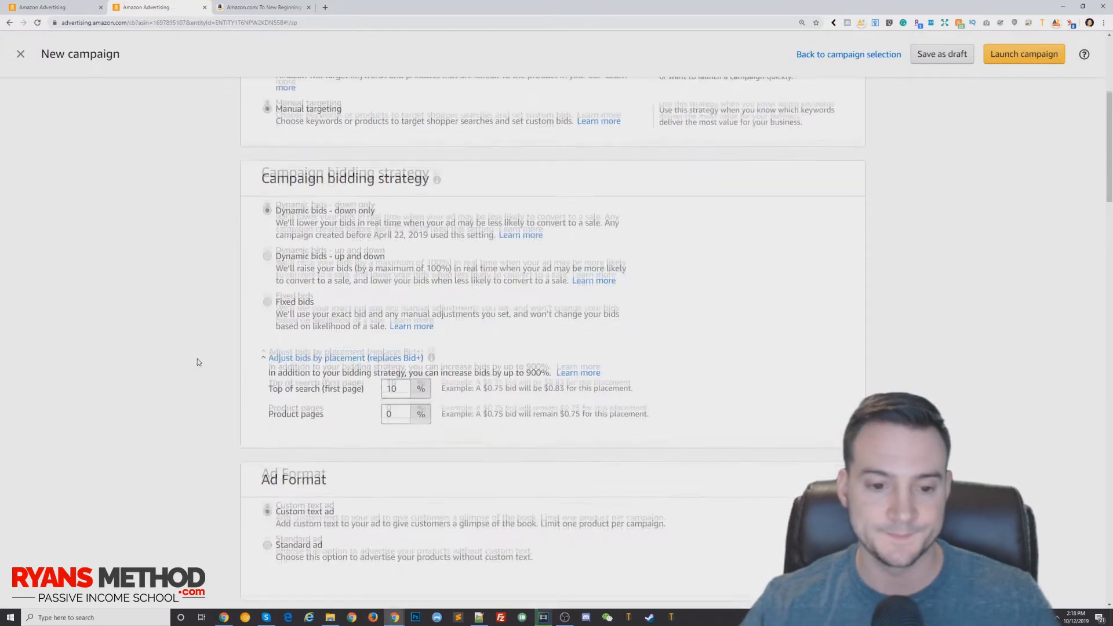
scroll(198, 362, "down", 2)
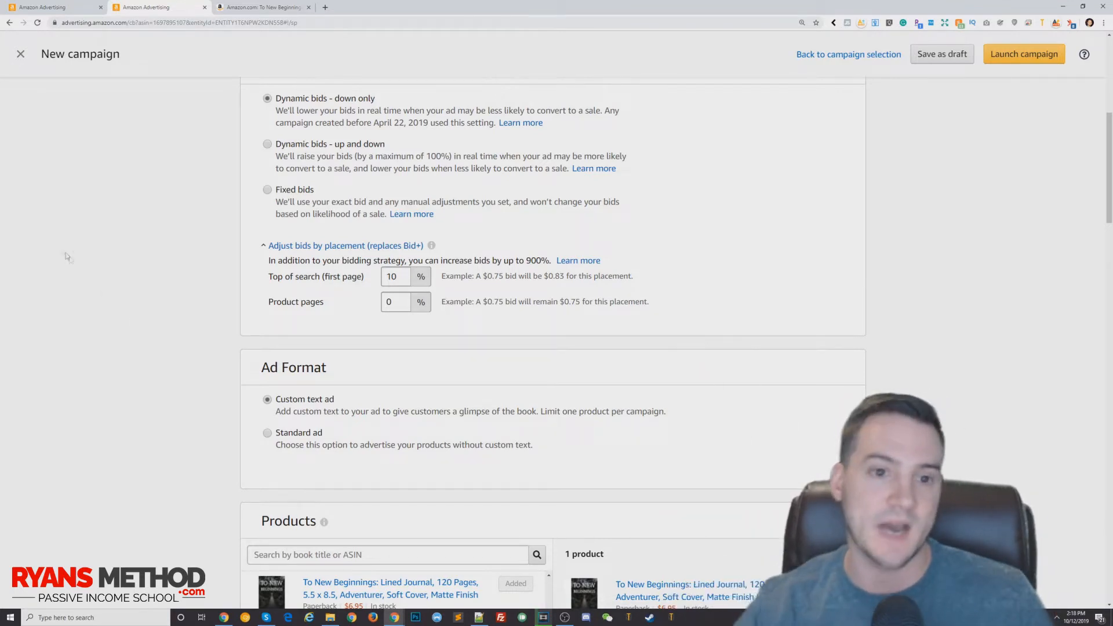
scroll(129, 340, "down", 2)
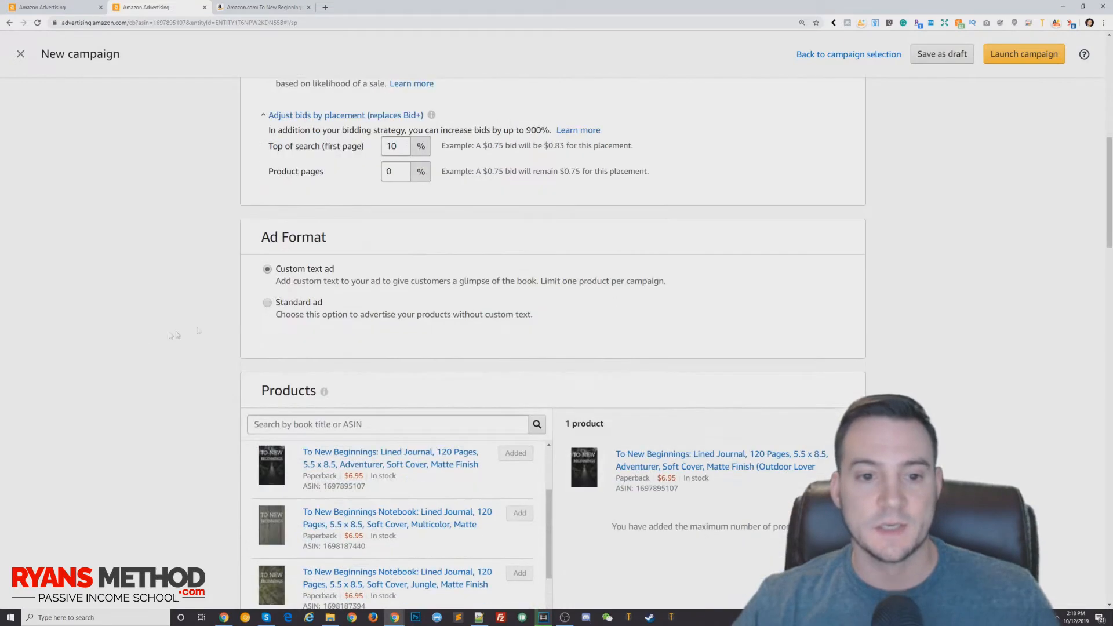
left_click(267, 303)
Check the selected To New Beginnings journal in the campaign's products against its Amazon product page
scroll(149, 308, "down", 3)
scroll(150, 308, "down", 1)
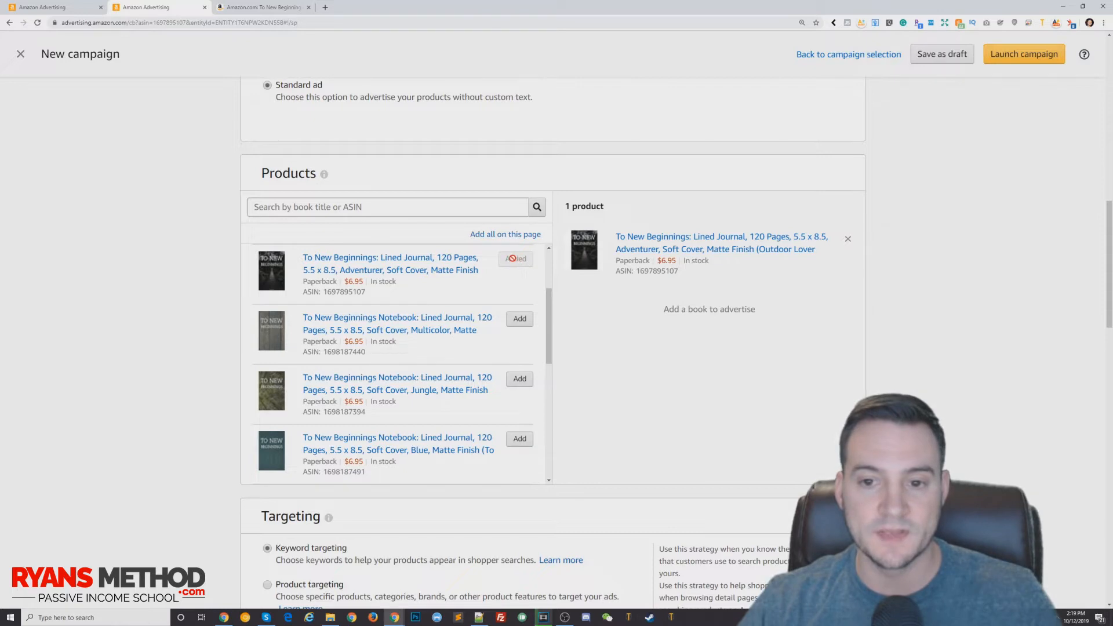
left_click(274, 11)
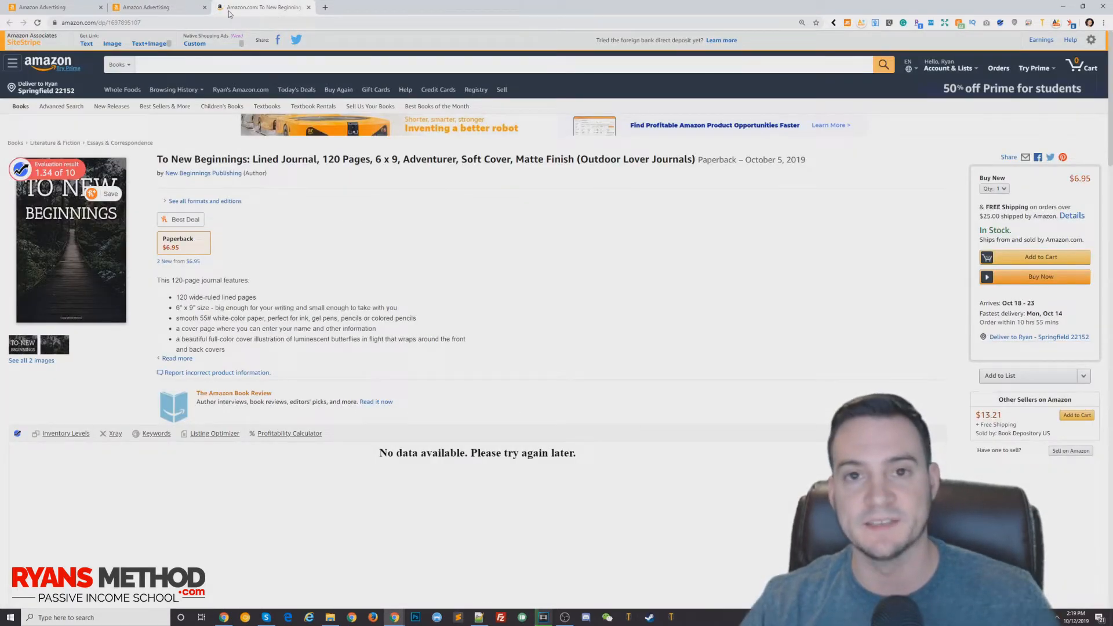
left_click(156, 11)
scroll(616, 437, "down", 2)
scroll(615, 435, "down", 1)
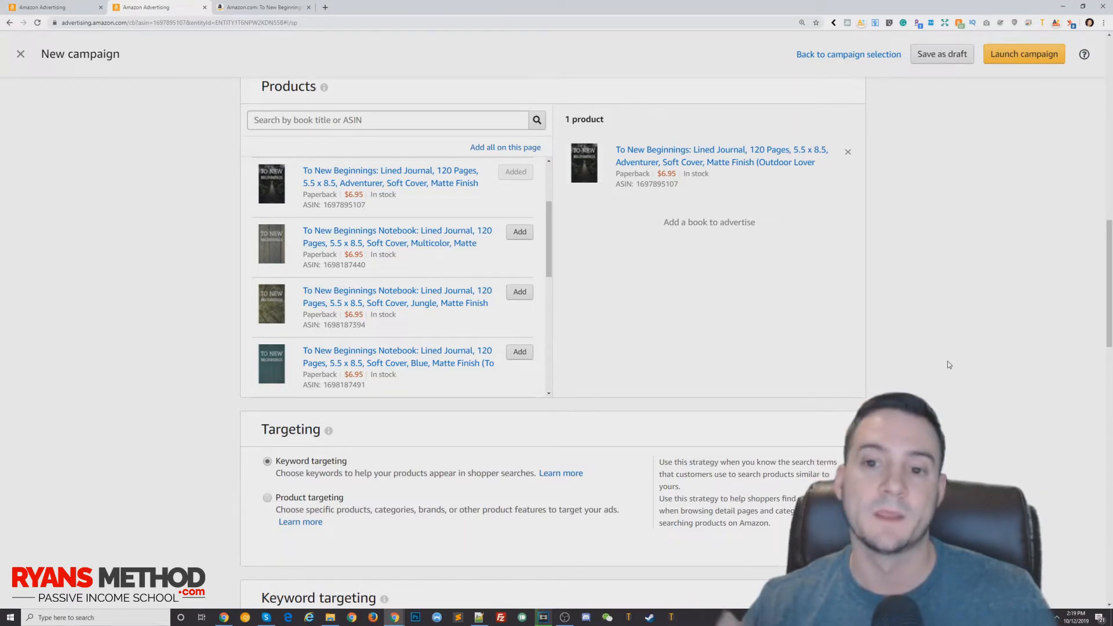
scroll(708, 319, "down", 1)
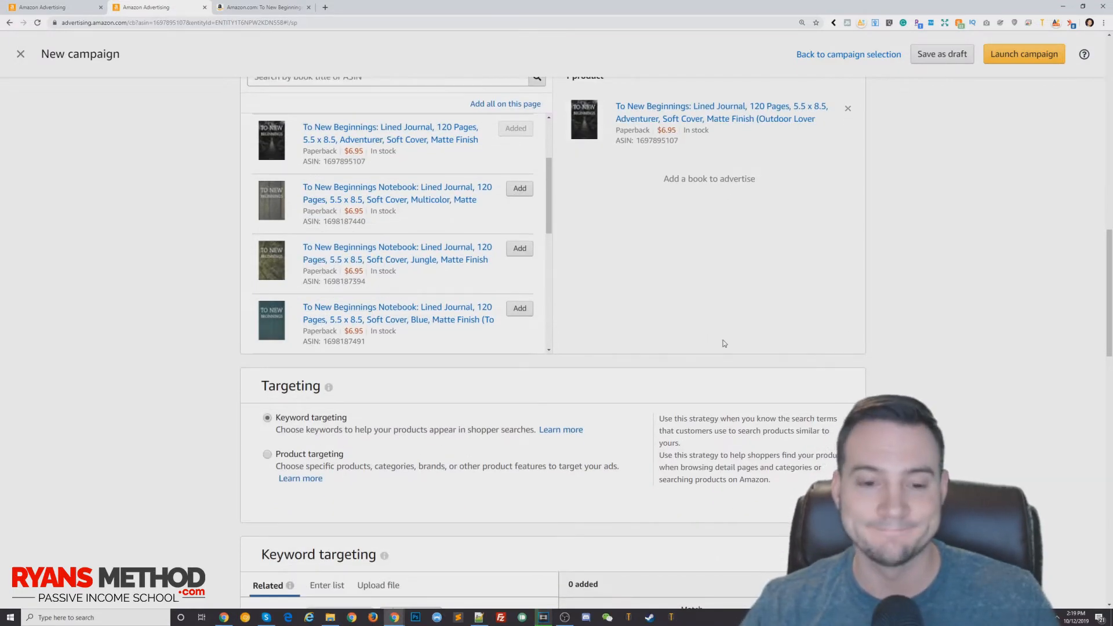
Examine the keyword targeting option and the related keyword suggestions, from outdoor cover to journal lined page
scroll(696, 339, "down", 3)
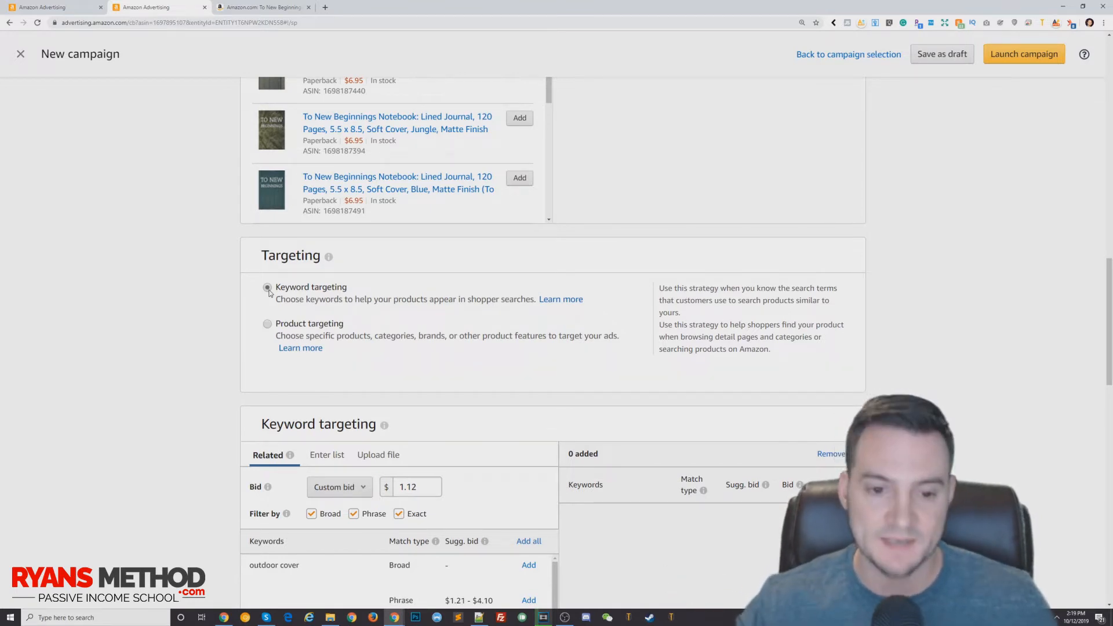
scroll(168, 310, "down", 4)
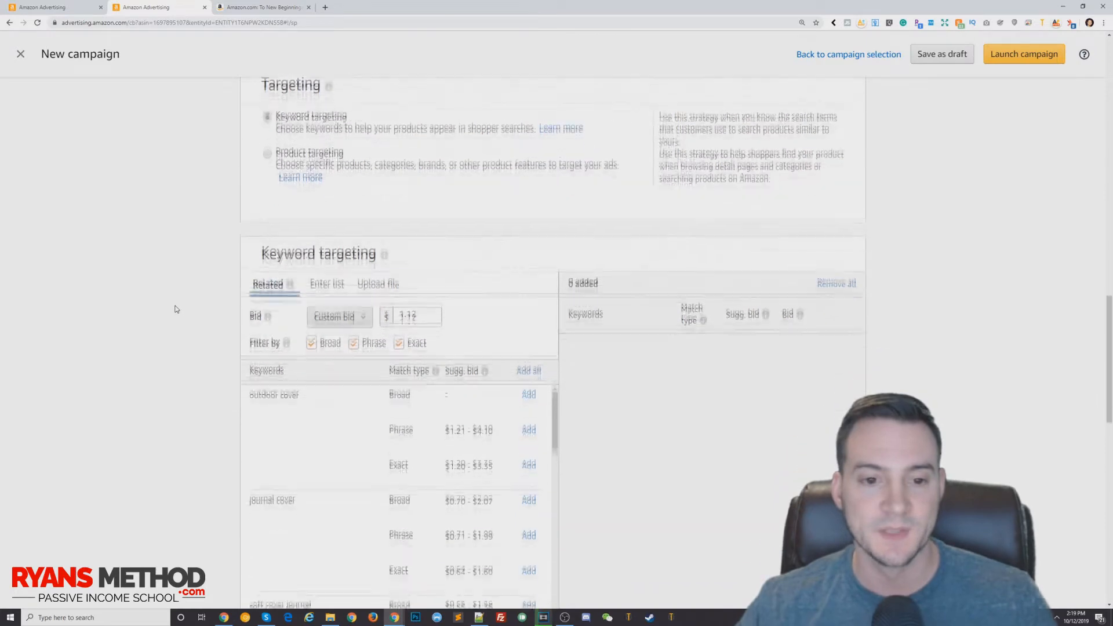
scroll(185, 301, "down", 2)
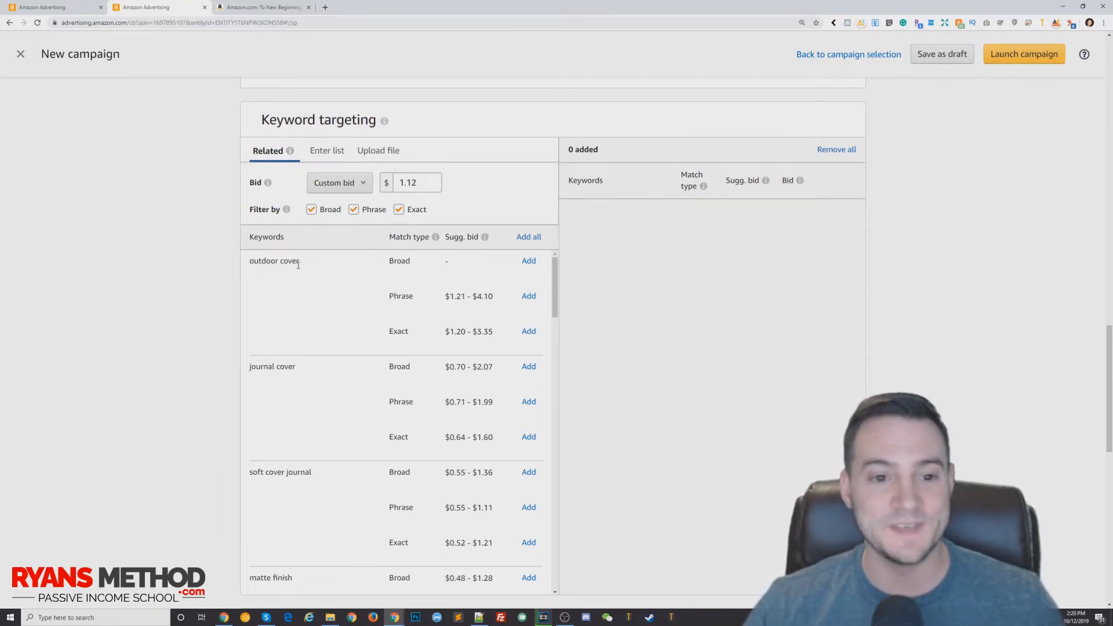
left_click_drag(298, 261, 248, 261)
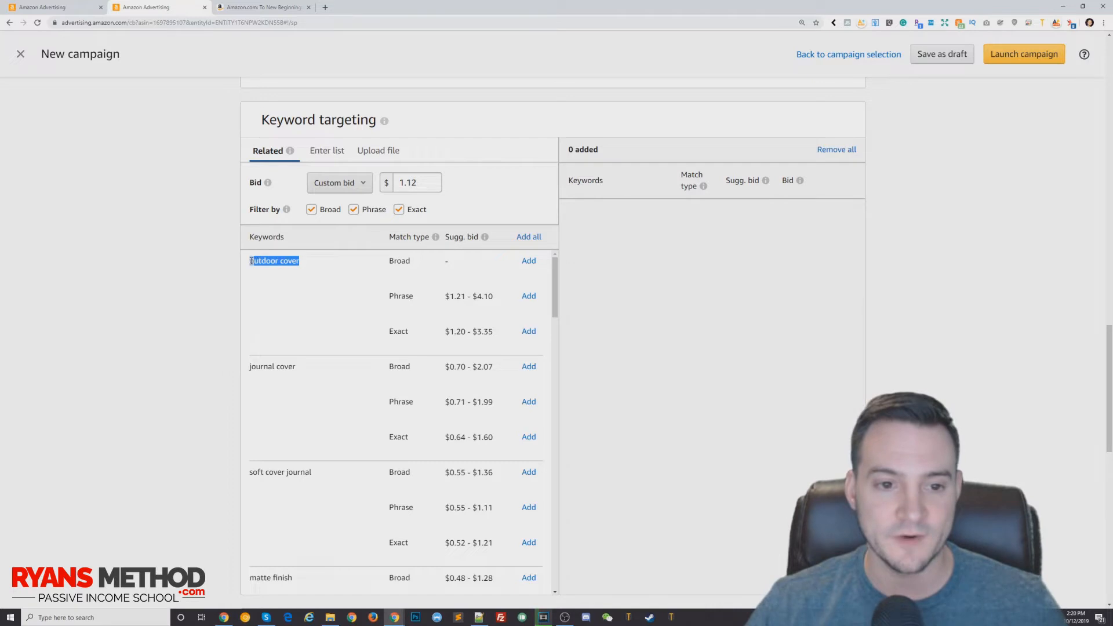
left_click_drag(288, 371, 255, 368)
scroll(288, 380, "down", 1)
left_click_drag(310, 431, 249, 465)
scroll(290, 429, "down", 1)
scroll(287, 458, "down", 1)
scroll(303, 461, "down", 1)
left_click_drag(312, 484, 251, 485)
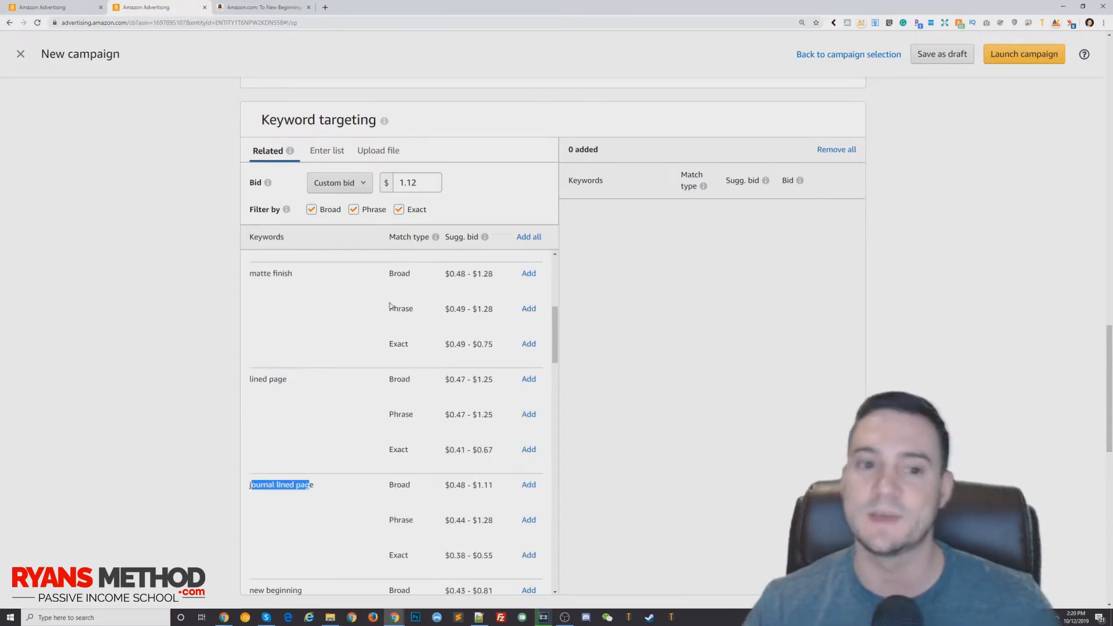
left_click(207, 332)
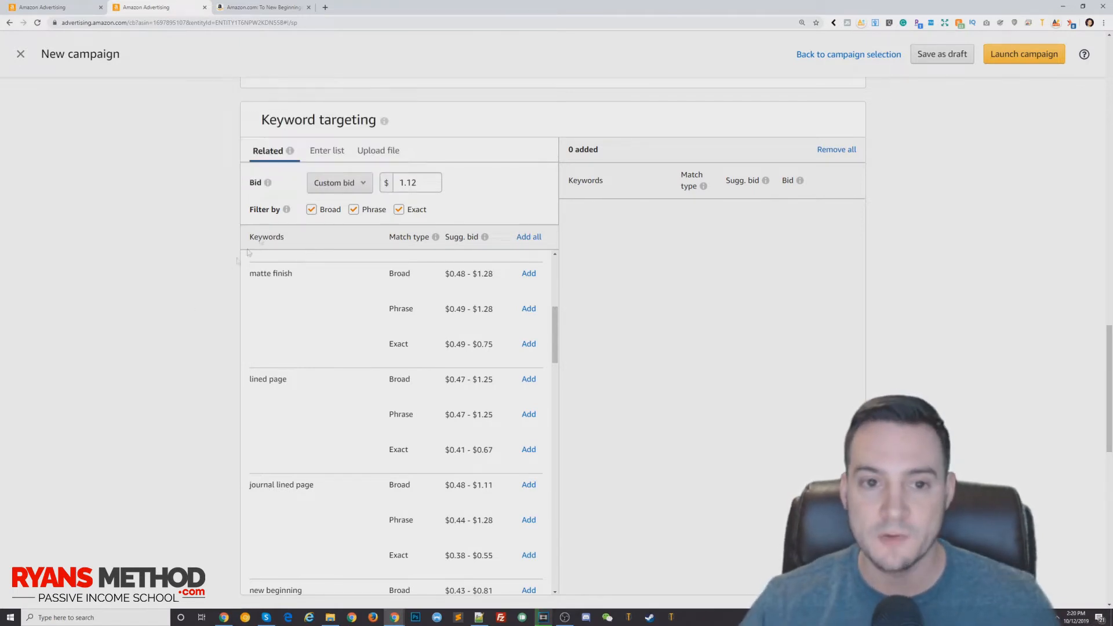
Switch keyword targeting to a manually entered list, keep only the Broad match type and clear the custom bid
left_click(340, 150)
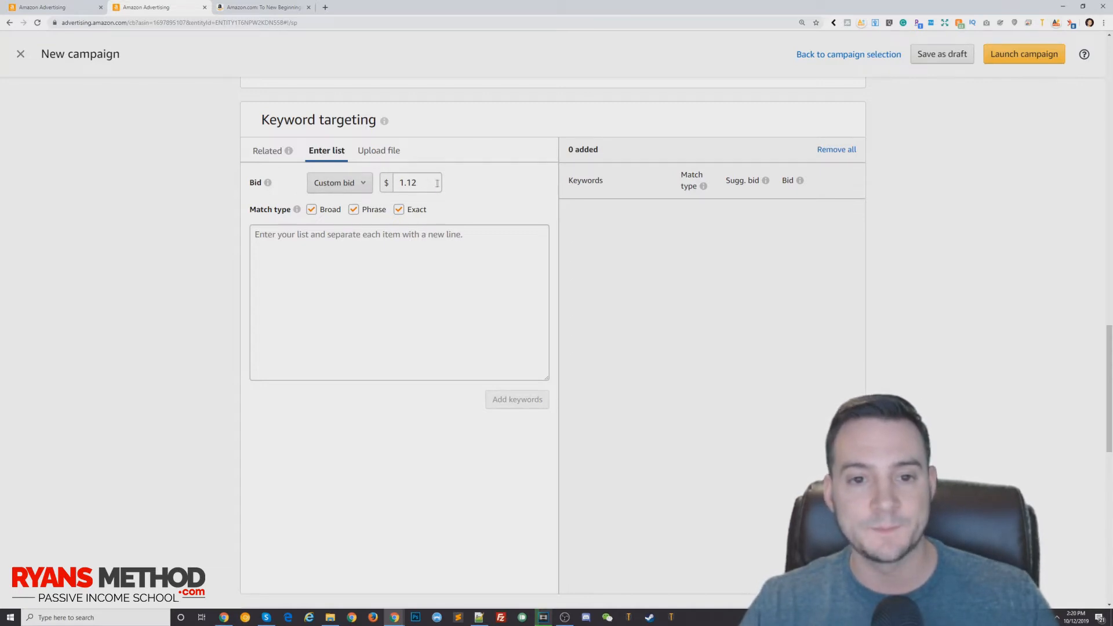
left_click(354, 210)
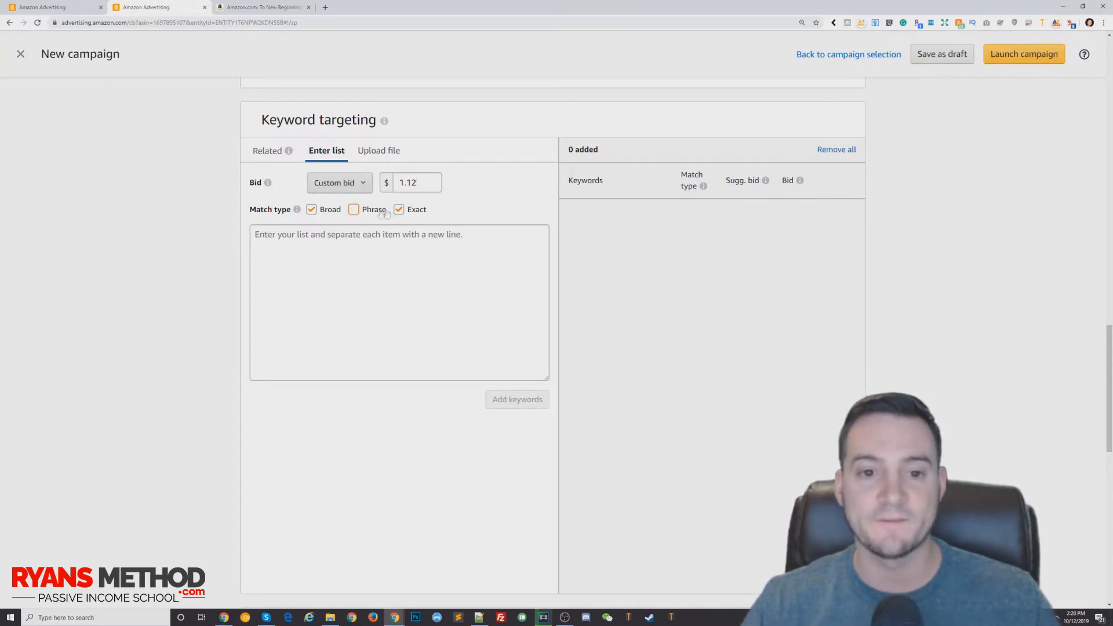
left_click(404, 212)
double_click(416, 184)
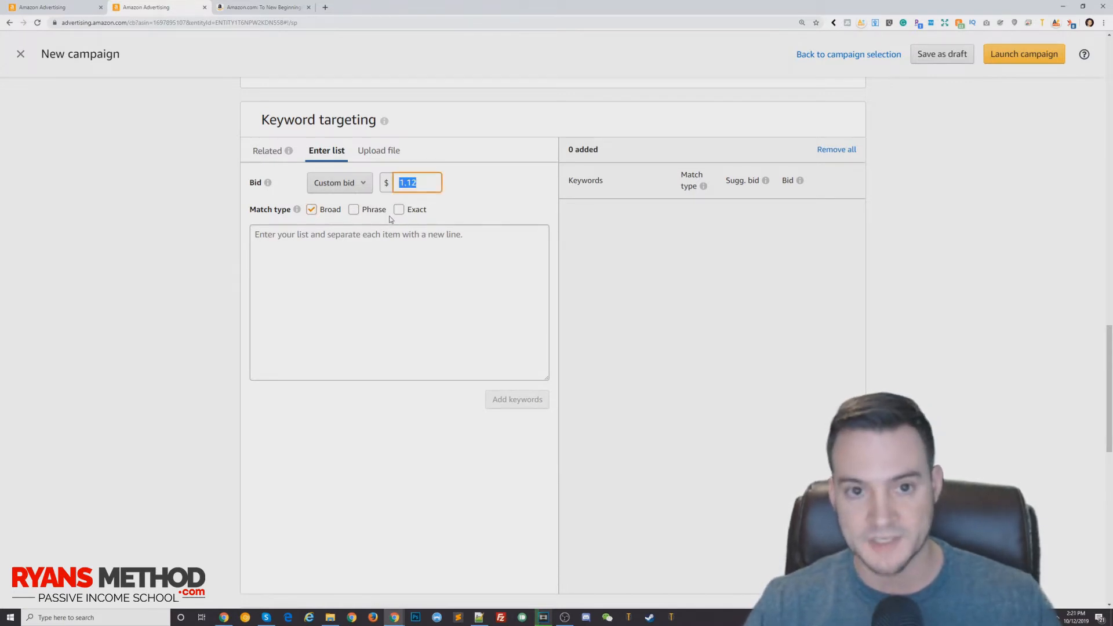
key("BackSpace")
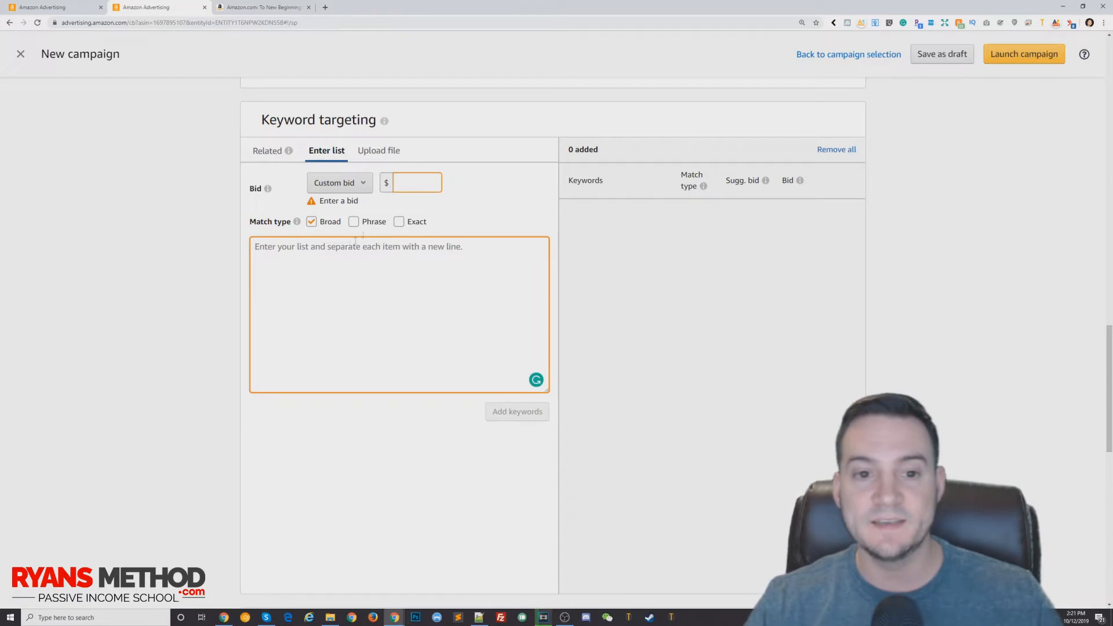
Enter "to new beginnings" in the keyword list and check it against the journal's title on its product page
type("to new beginnings")
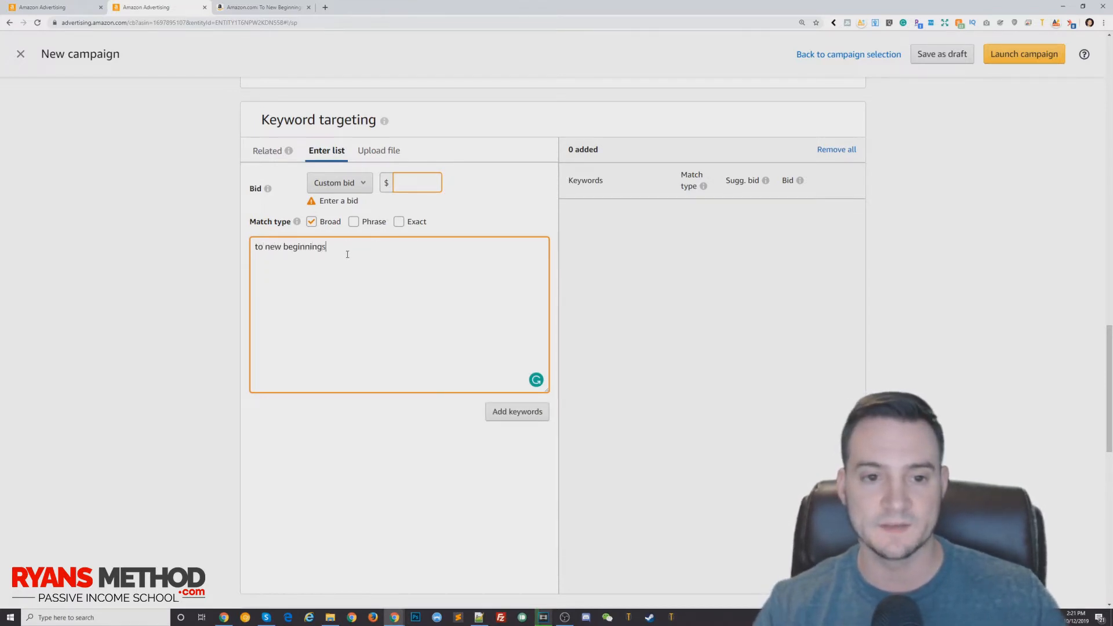
key("ctrl+a")
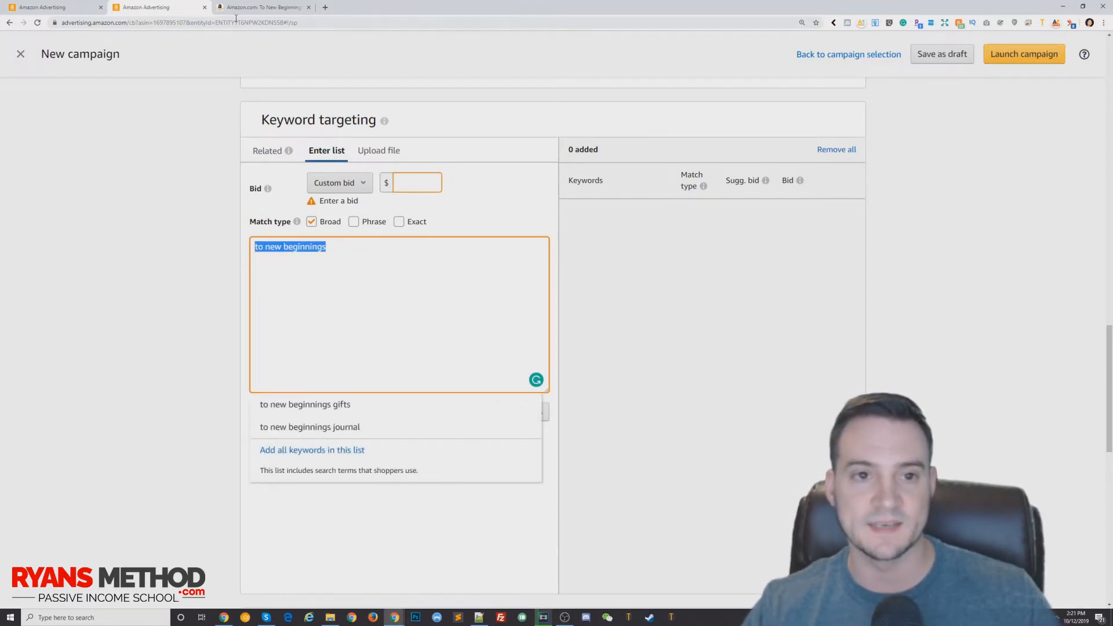
left_click(256, 7)
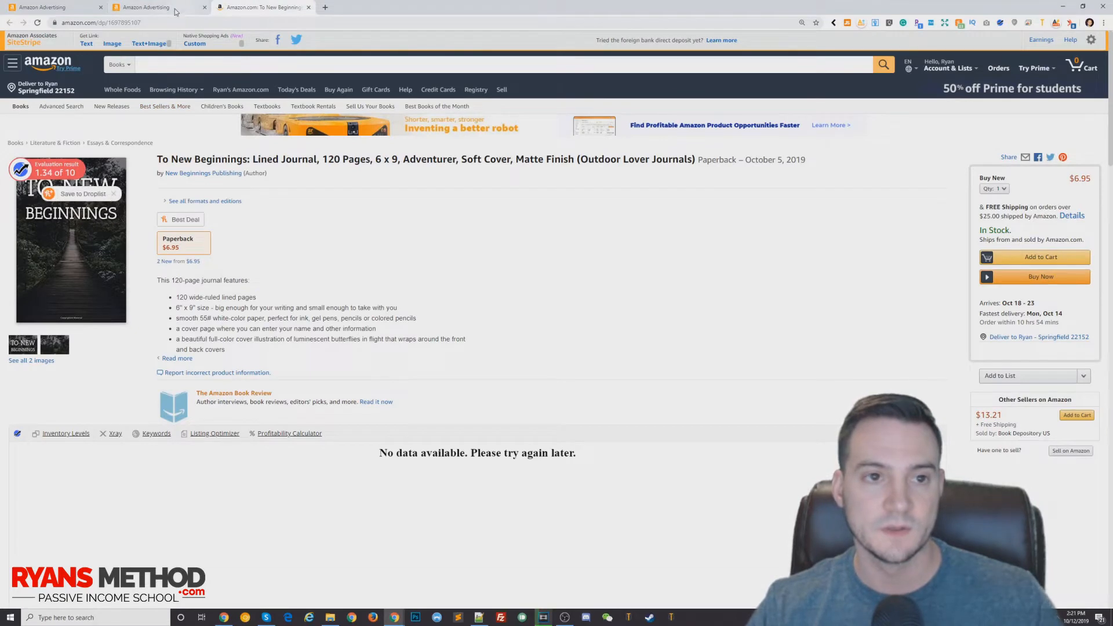
left_click(153, 8)
left_click(409, 182)
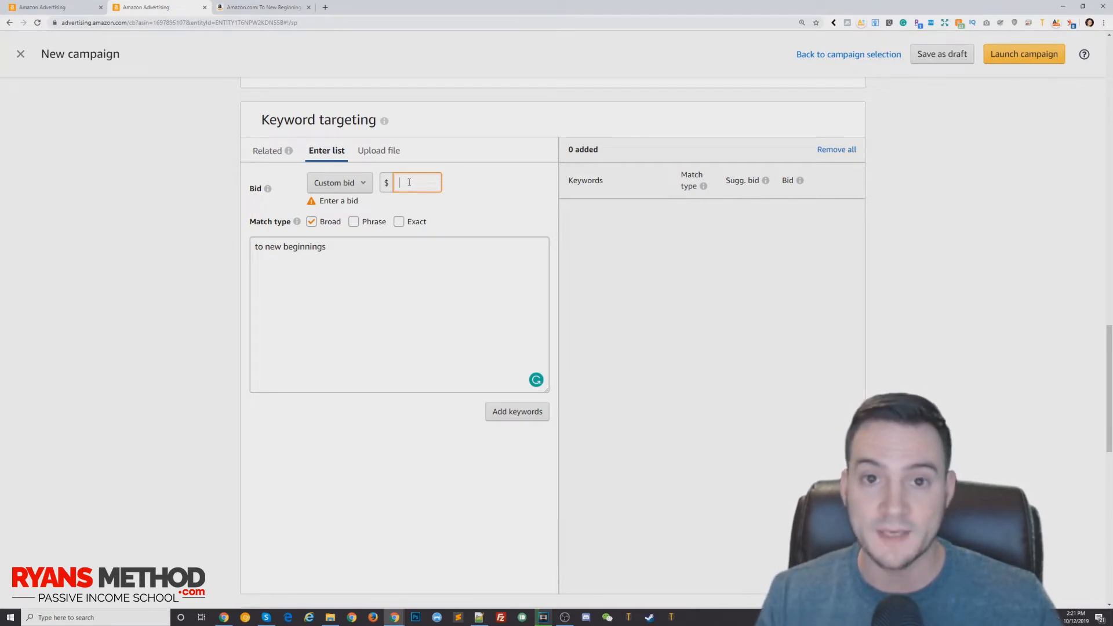
left_click_drag(326, 247, 285, 250)
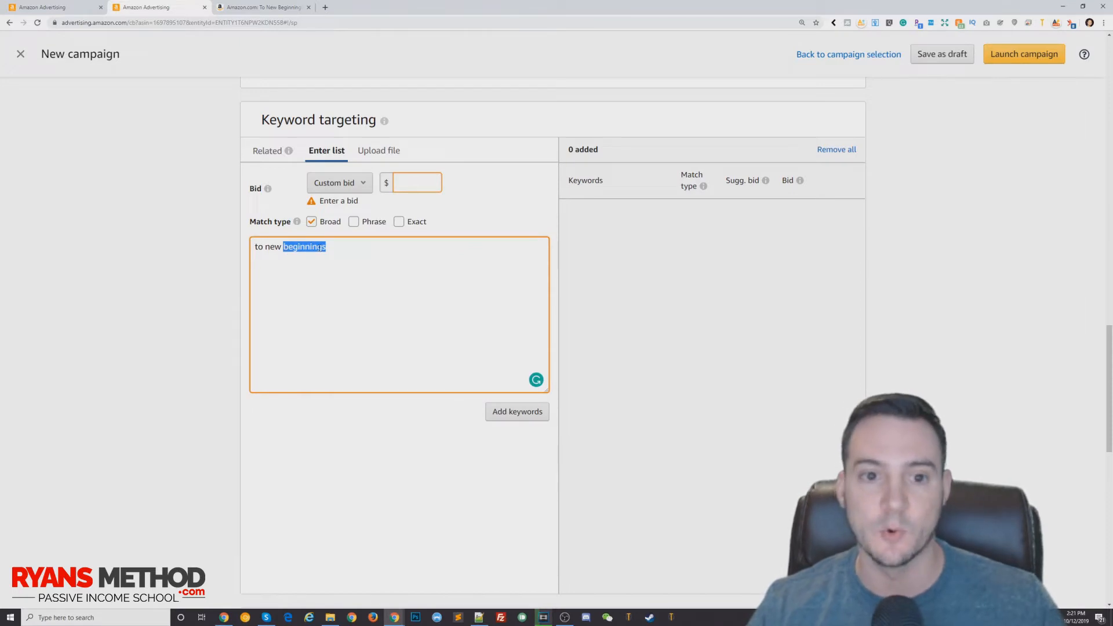
left_click(280, 248)
left_click_drag(267, 248, 340, 242)
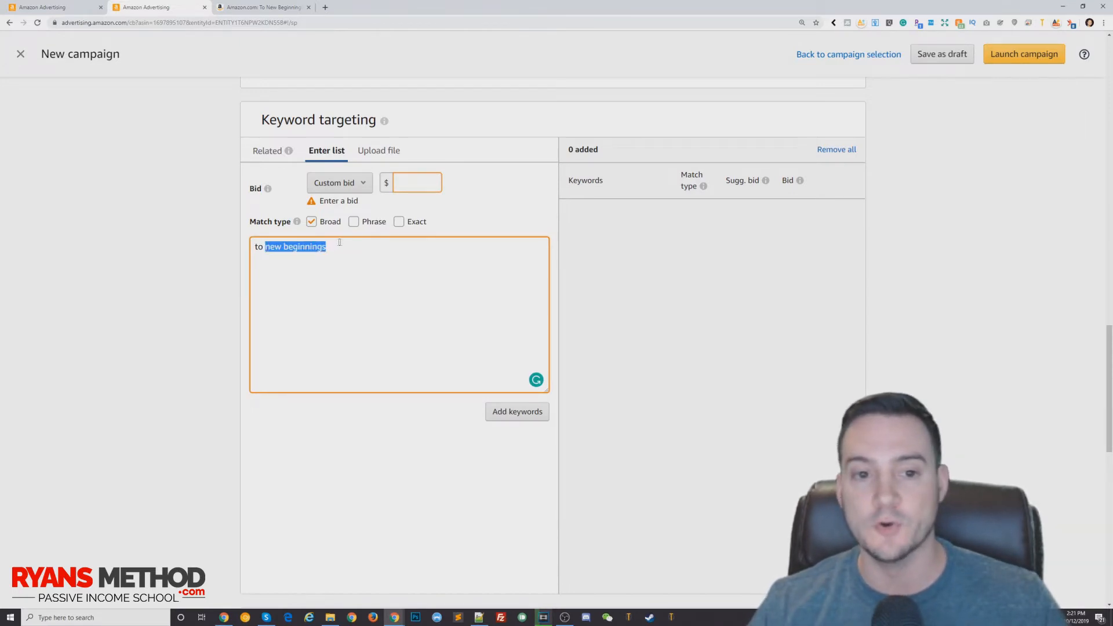
scroll(298, 258, "up", 1)
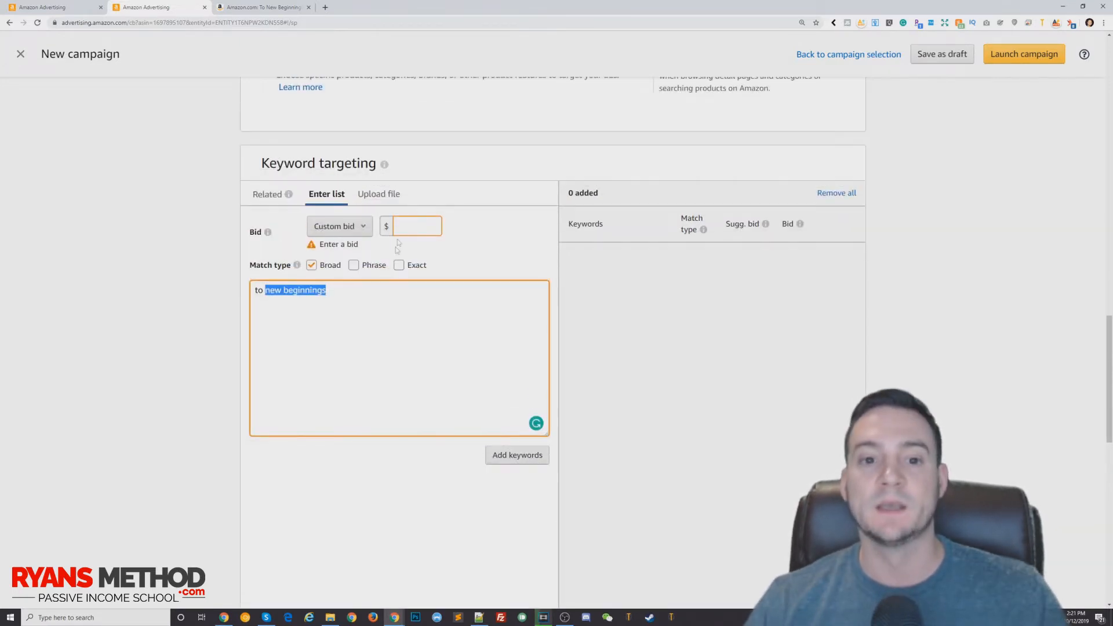
left_click(305, 290)
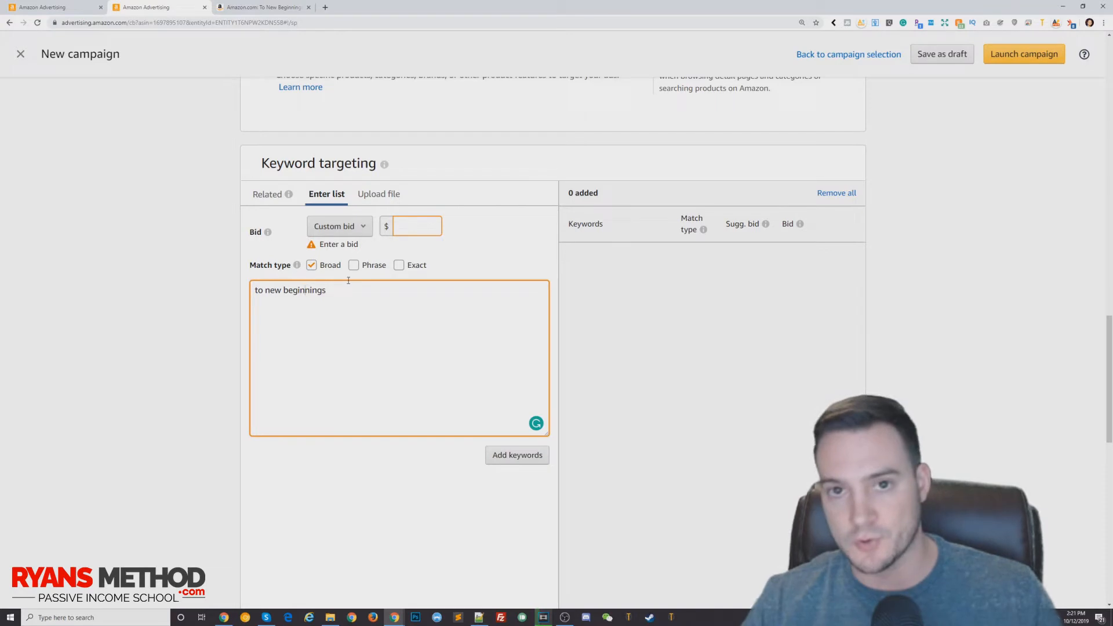
left_click_drag(265, 290, 365, 291)
left_click(396, 302)
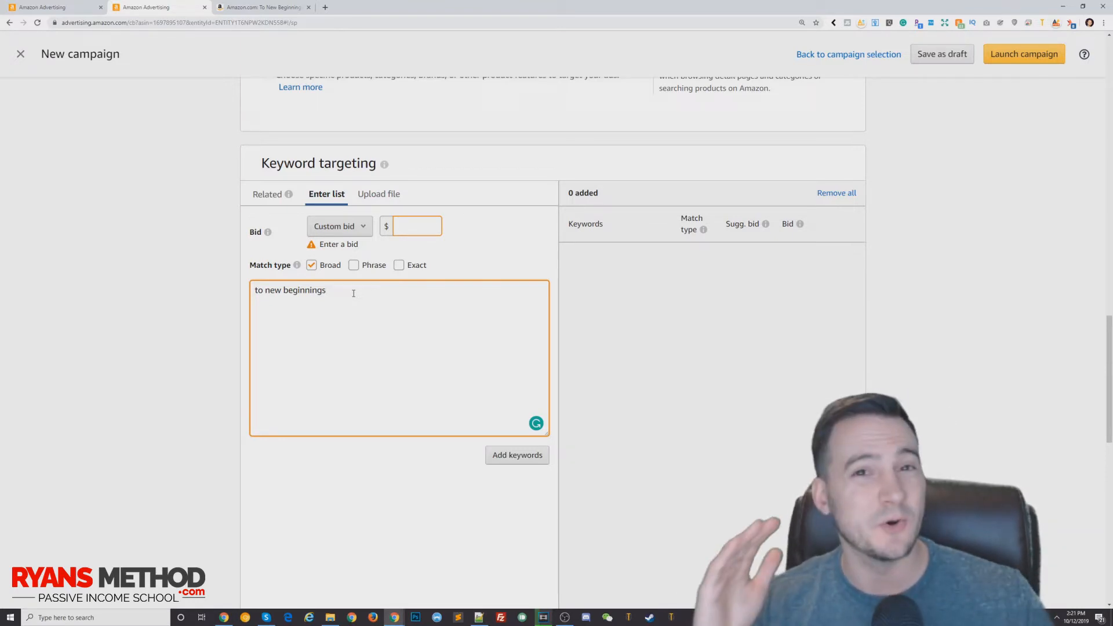
Copy the entered keyword, set the custom bid to $0.21 and add the keyword with broad match
key("ctrl+a")
key("ctrl+c")
left_click(423, 223)
type("0.")
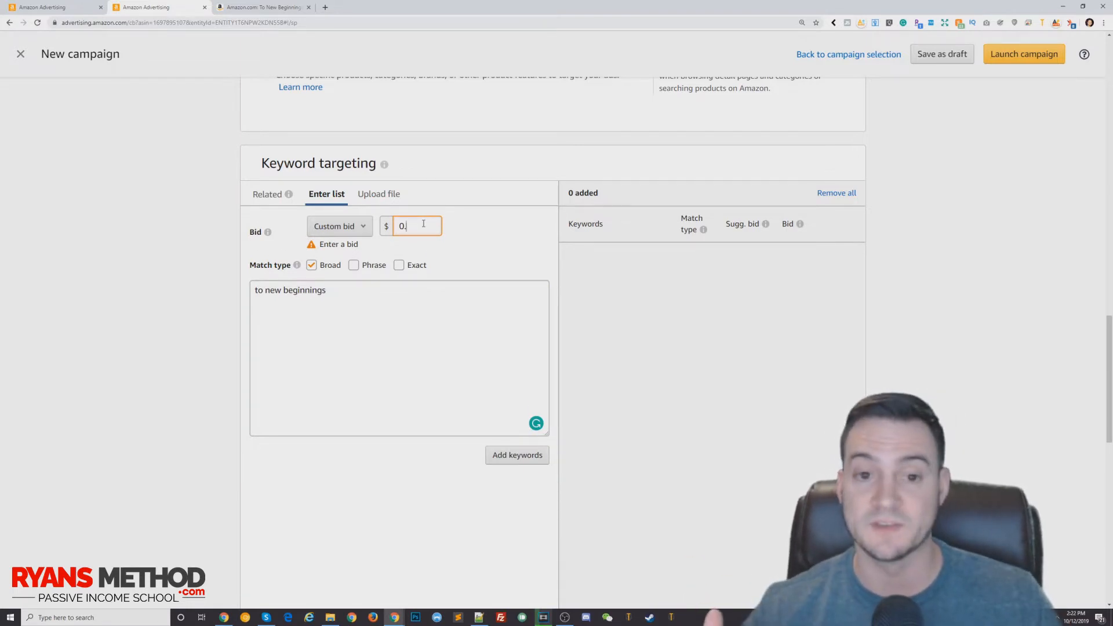
type("21")
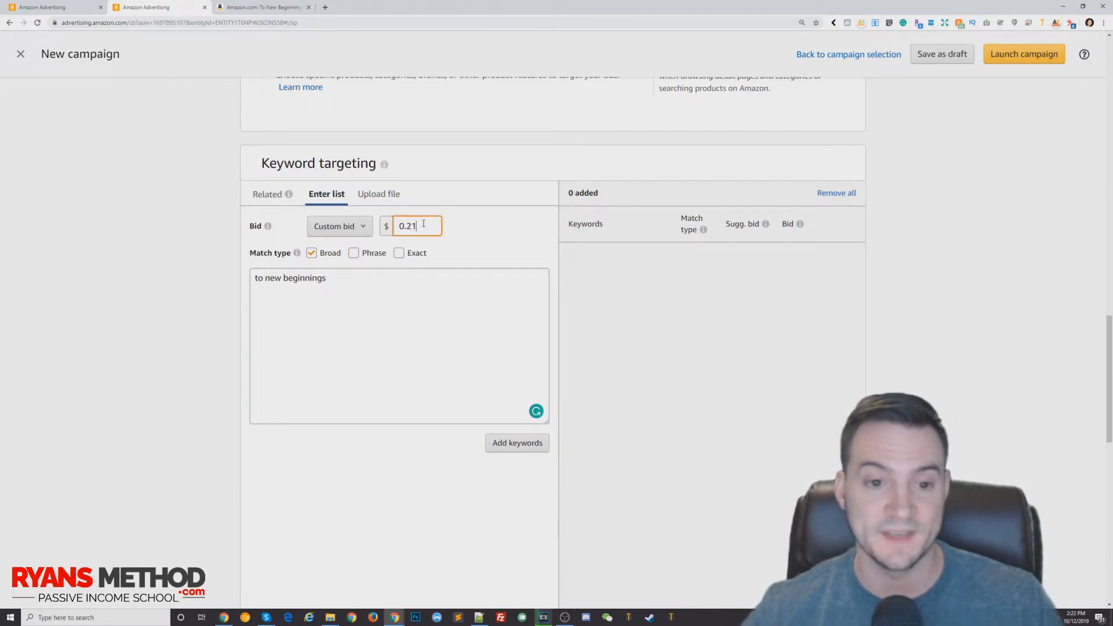
left_click(533, 450)
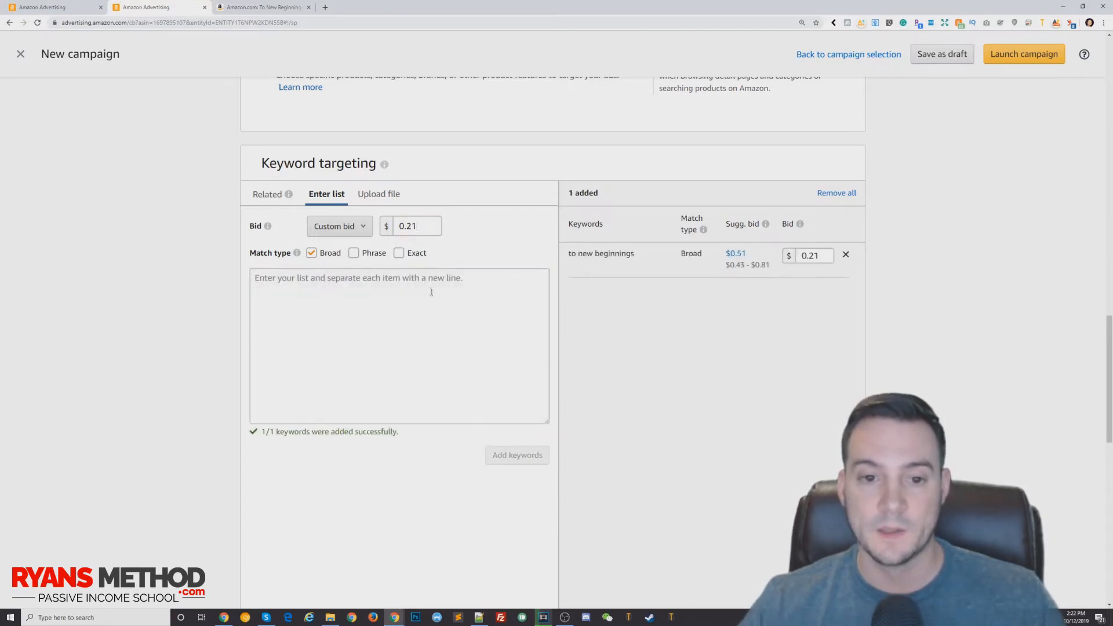
Set the custom bid to $0.27 and change the match type from Broad to Phrase
left_click(426, 226)
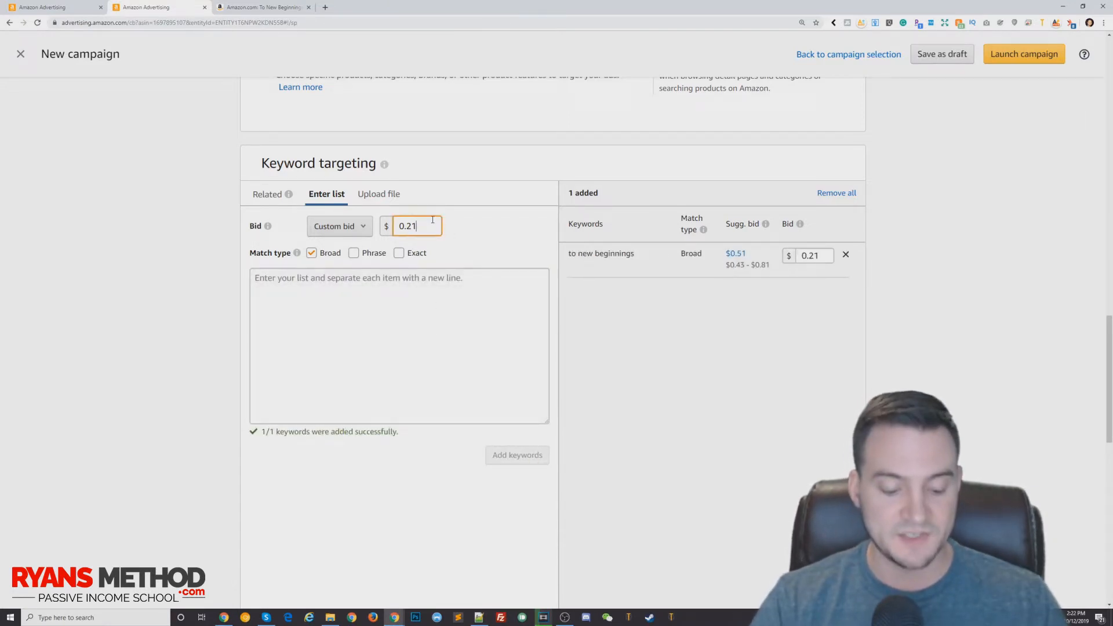
key("BackSpace")
type("7")
left_click(313, 254)
left_click(354, 254)
Fill the list with "to new beginnings" and all its suggested keywords, "to new beginnings gifts" and "to new beginnings journal"
left_click(380, 302)
key("ctrl+v")
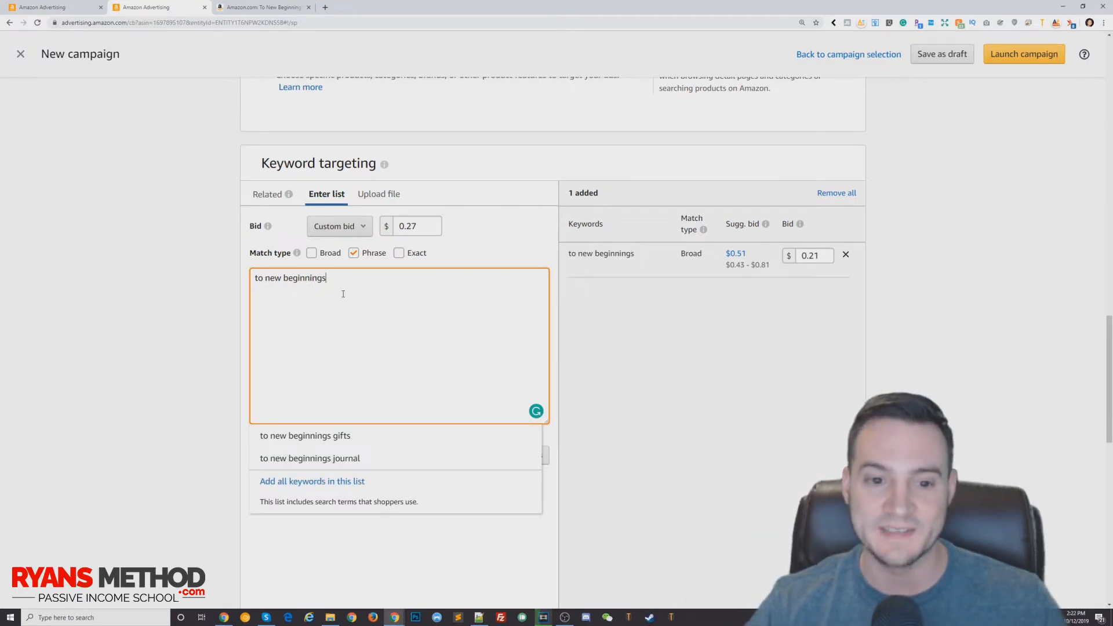
left_click_drag(328, 280, 247, 276)
key("ctrl+c")
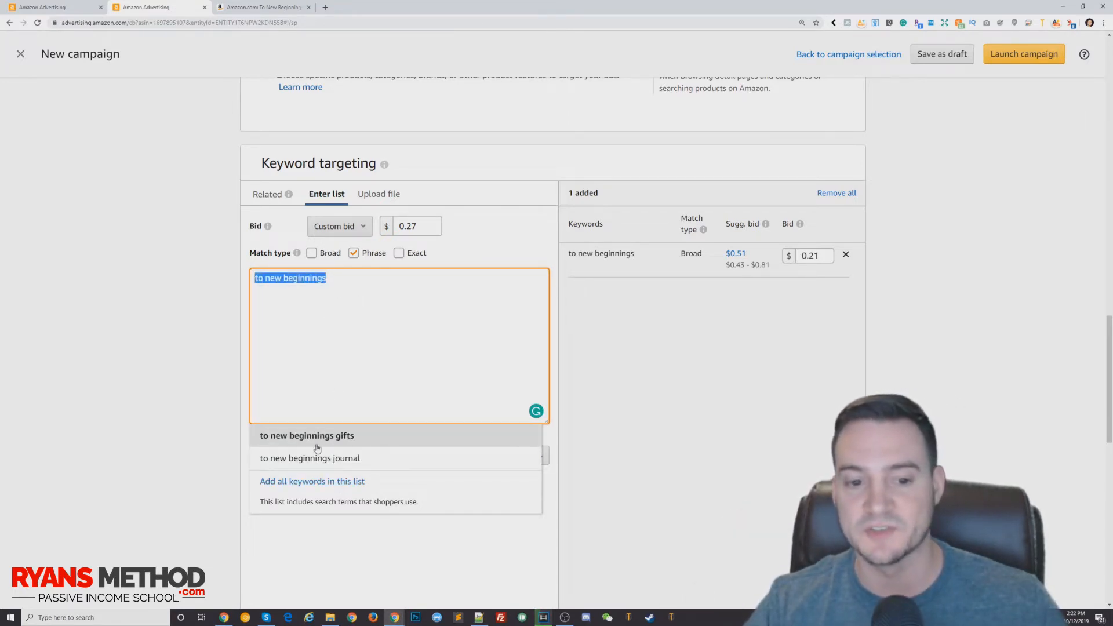
left_click(338, 483)
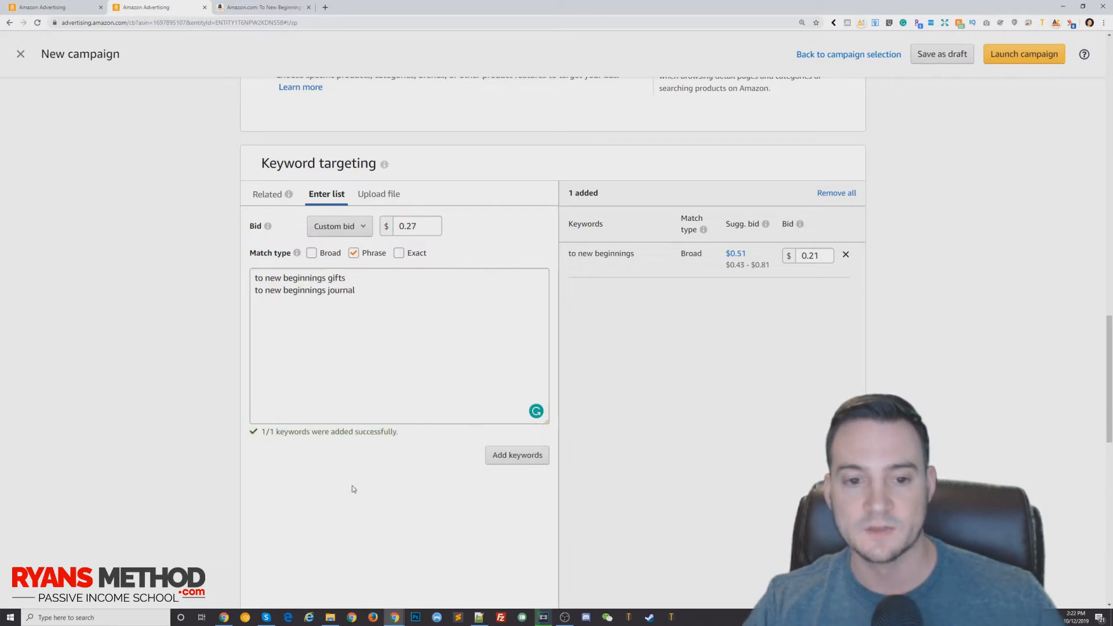
left_click(254, 277)
key("Return")
key("ctrl+v")
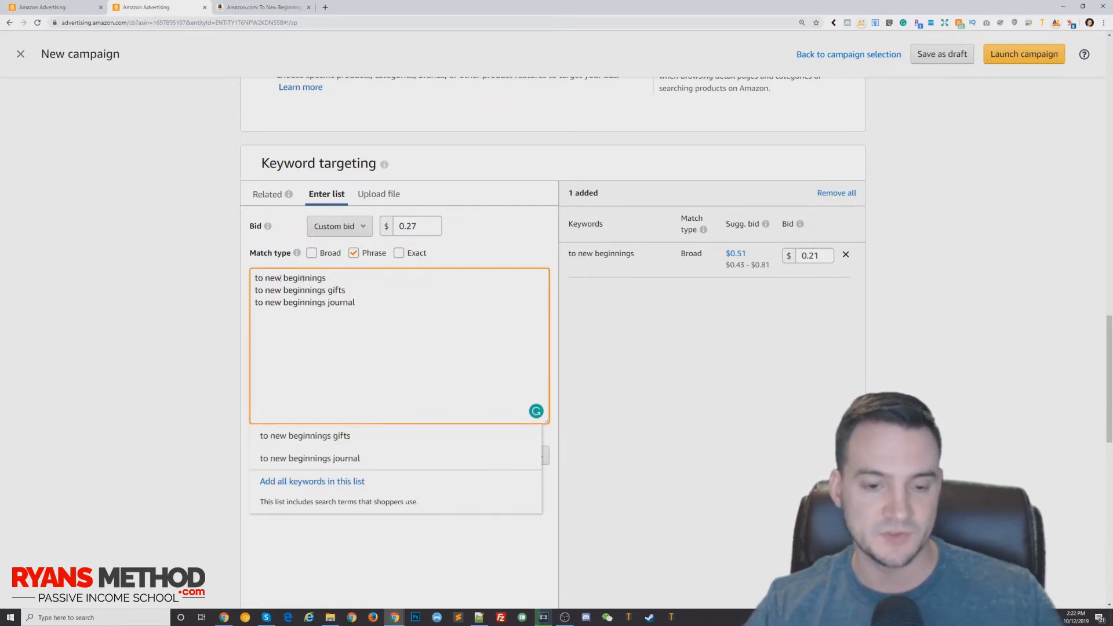
Append "to new beginnings notebook" and "to new beginnings diary" as new lines in the phrase keyword list
left_click_drag(360, 294, 185, 295)
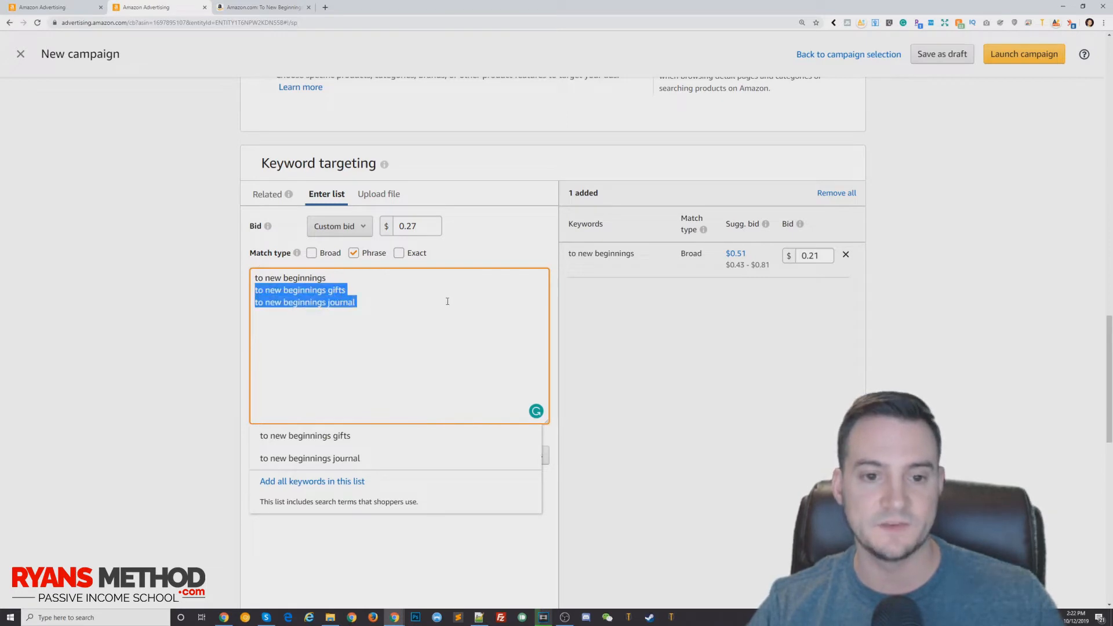
left_click(436, 302)
left_click_drag(360, 307, 226, 307)
left_click(415, 315)
key("Return")
key("ctrl+v")
type("notebook")
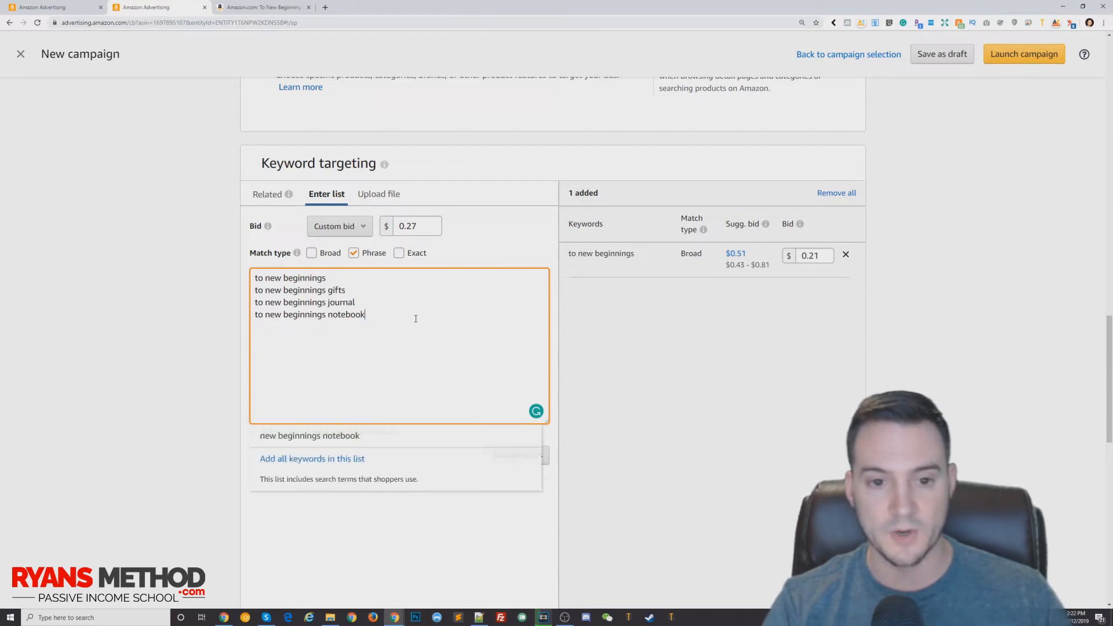
key("Return")
key("ctrl+v")
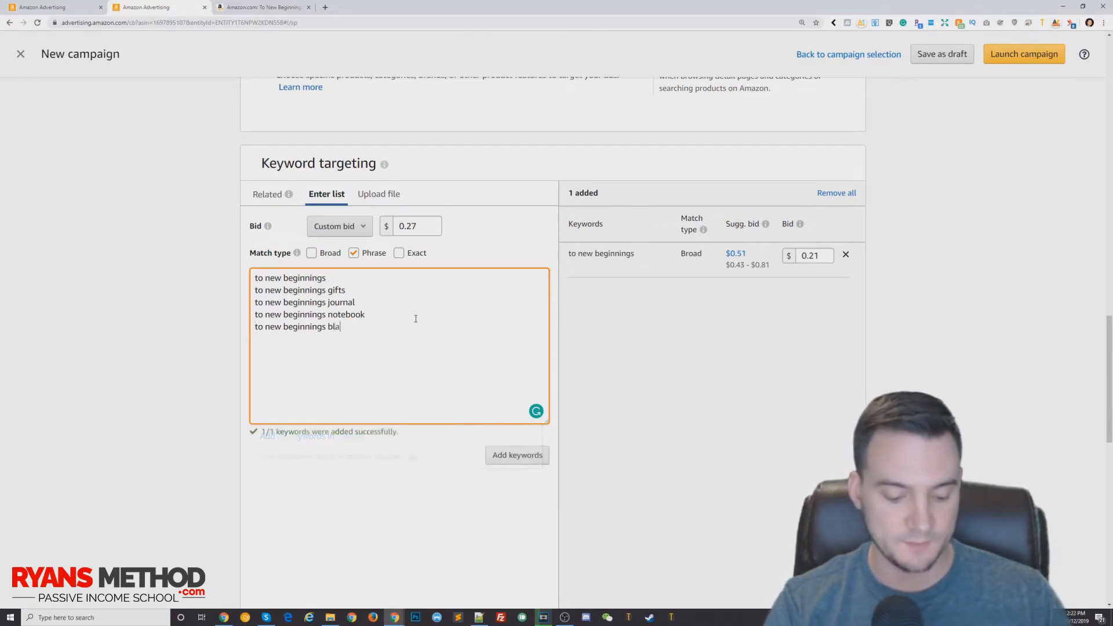
type("diary")
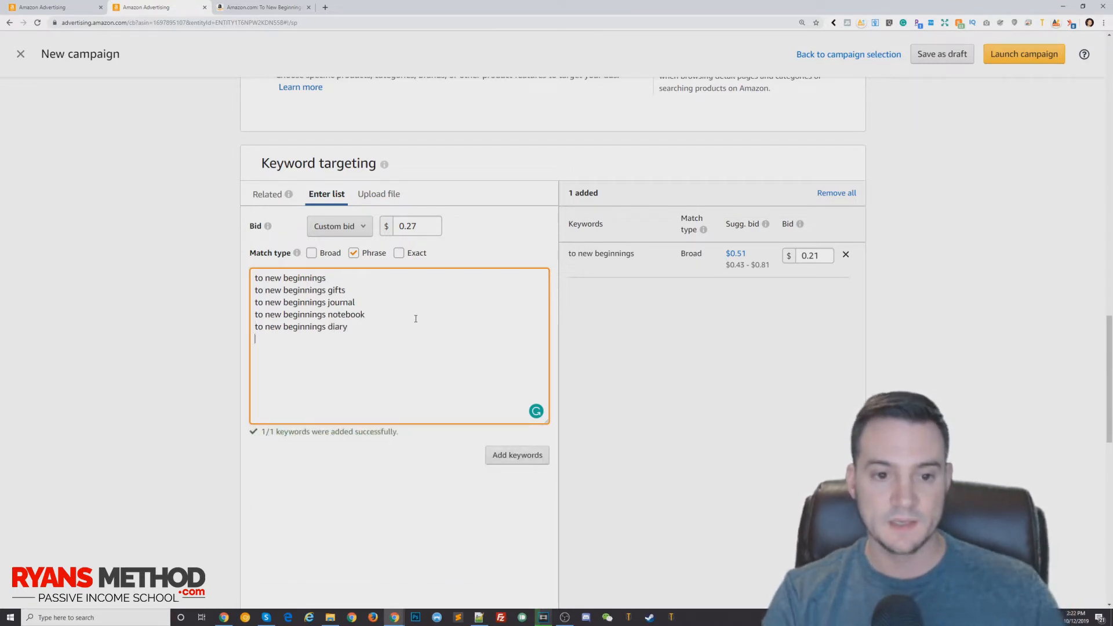
Check the journal's product page for ideas and append "outdoor lover book" and "outdoor lover gift" to the phrase keyword list
key("ctrl+Tab")
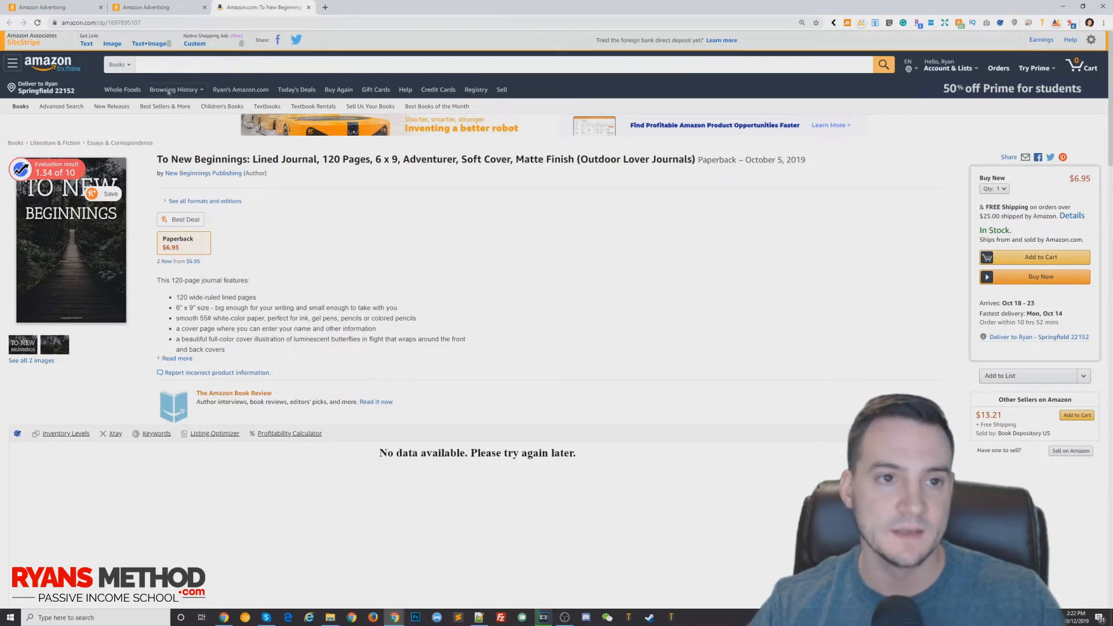
key("ctrl+shift+Tab")
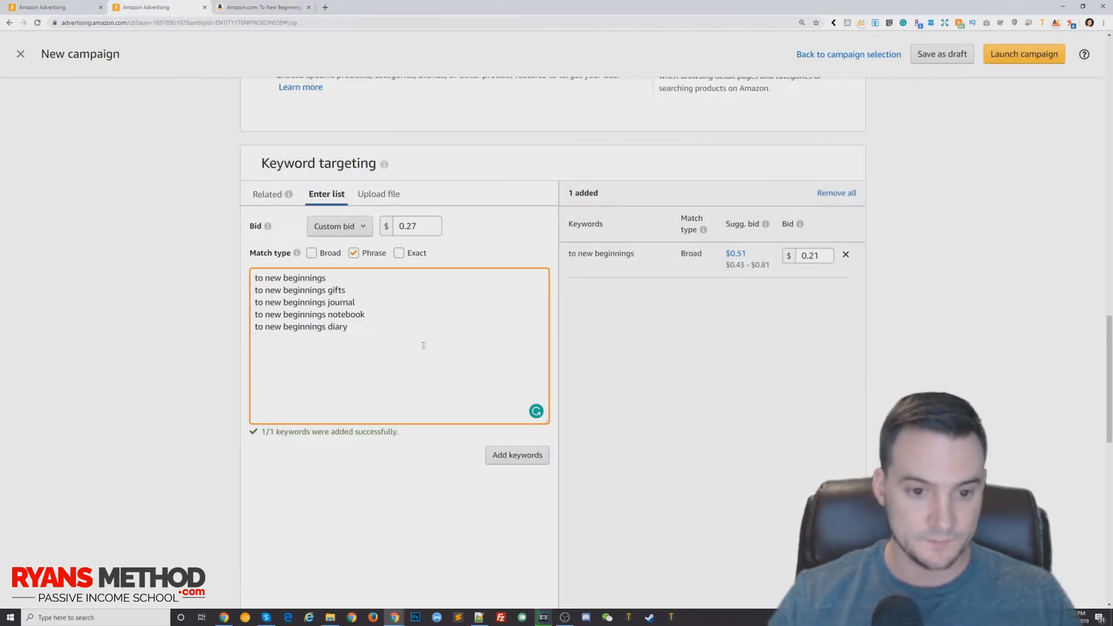
type("out")
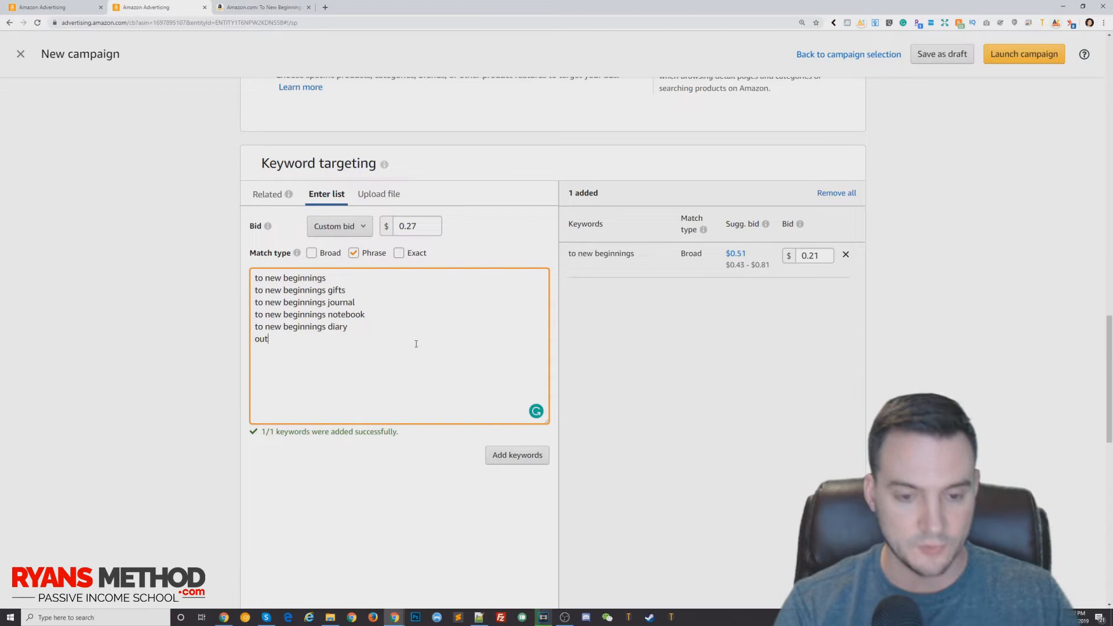
type("door lover book")
key("Return")
type("outdoor lover gift")
key("Return")
Append "outdoor lover notebook" and "adventure lover book" as new lines in the phrase keyword list
type("outdoor lover not")
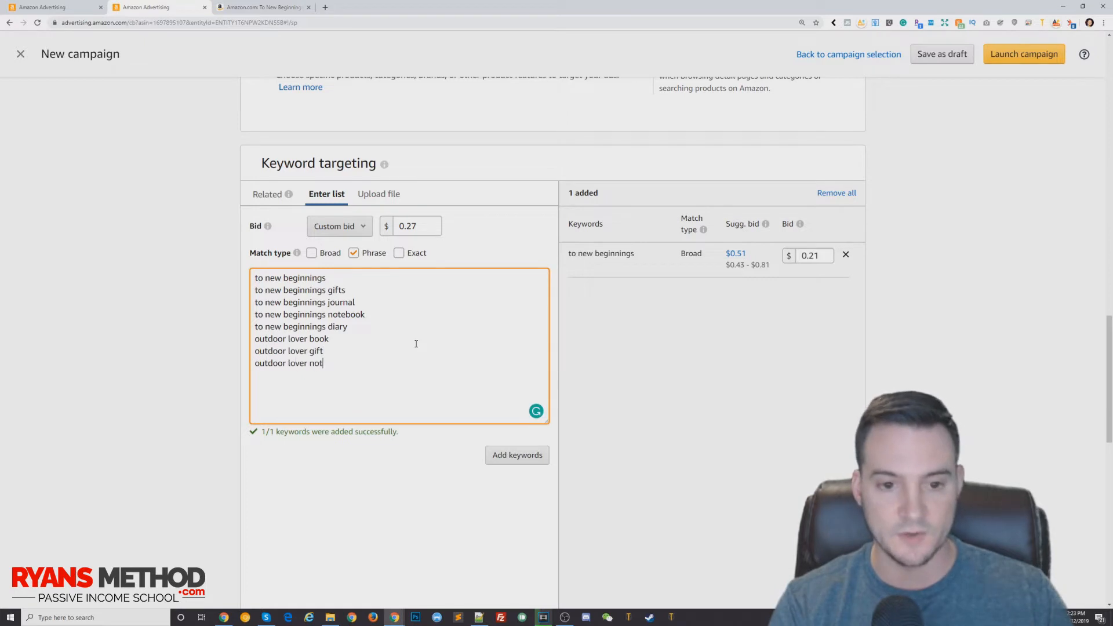
type("ebookadventure lvoer")
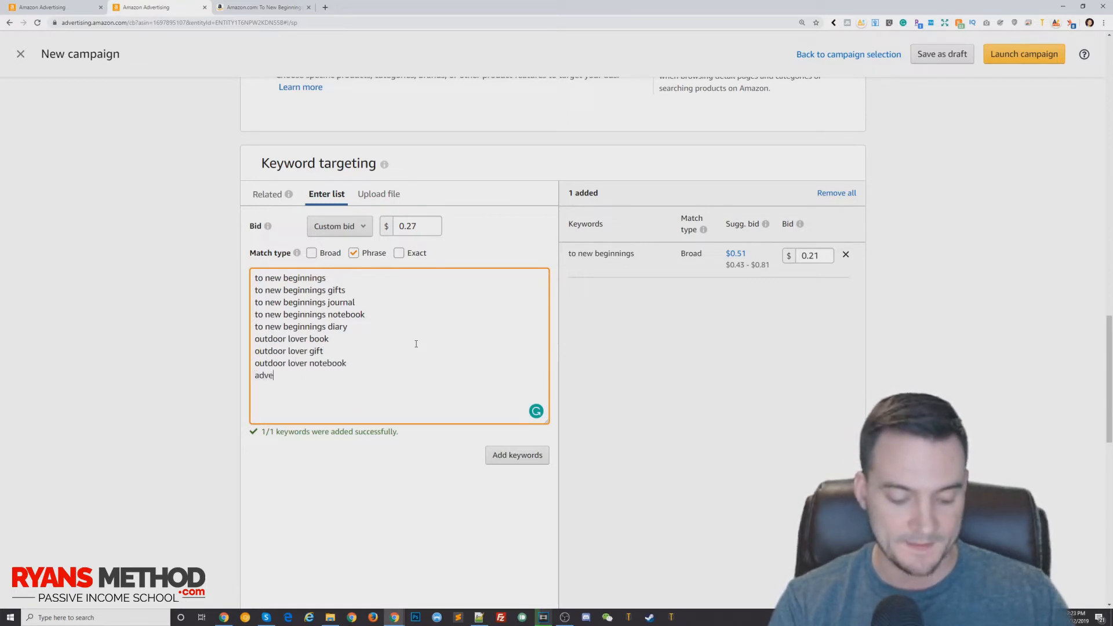
key("BackSpace")
key("BackSpace")
key("BackSpace")
key("BackSpace")
key("BackSpace")
type("oer bo")
key("BackSpace")
key("BackSpace")
key("BackSpace")
key("BackSpace")
key("BackSpace")
type("ver book")
key("Return")
Append "hiking lover book" and "hiking lover gift" as new lines in the phrase keyword list
type("hiking")
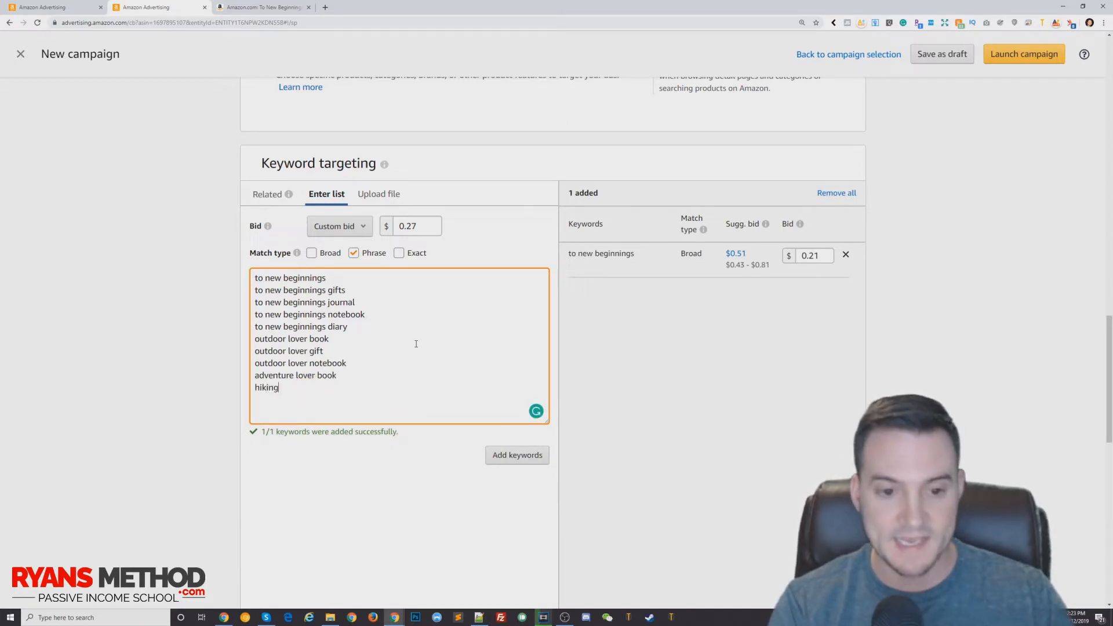
type(" lover book")
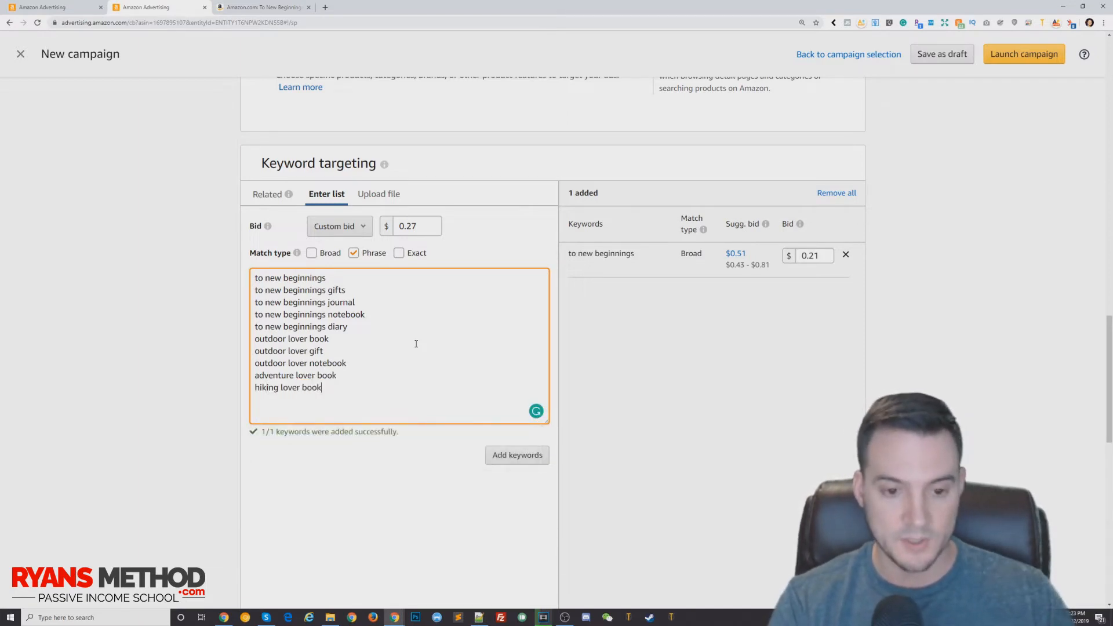
type("hiking lover b")
key("BackSpace")
key("BackSpace")
type("gift")
key("Return")
Append "hiking diary" and "hiking journal" as the final lines of the phrase keyword list
type("hik")
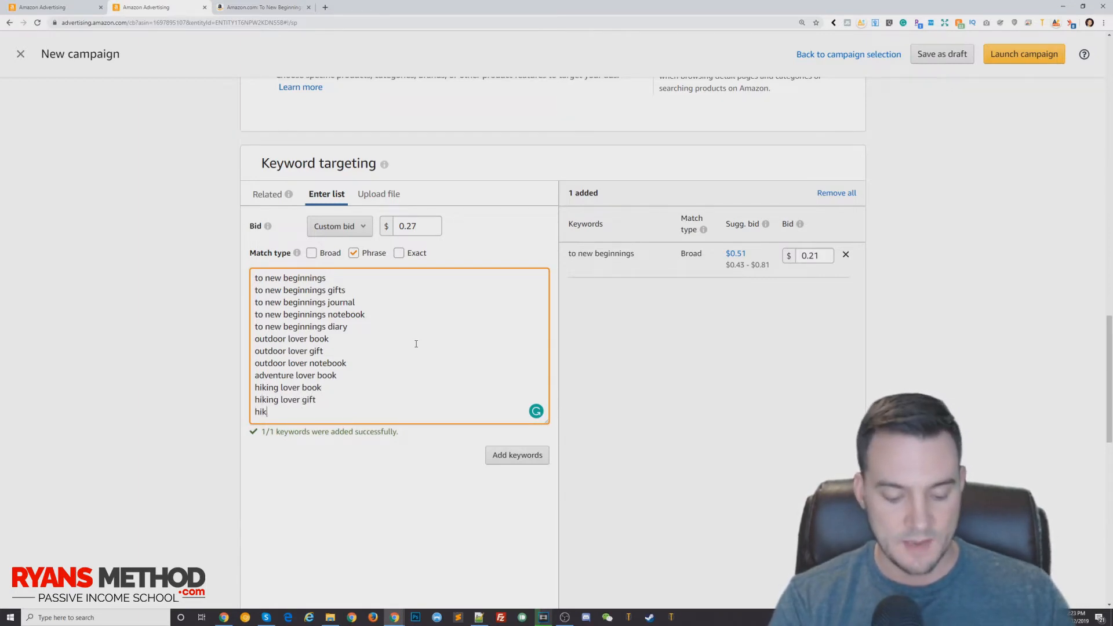
type("ing diary")
key("Return")
type("hikin")
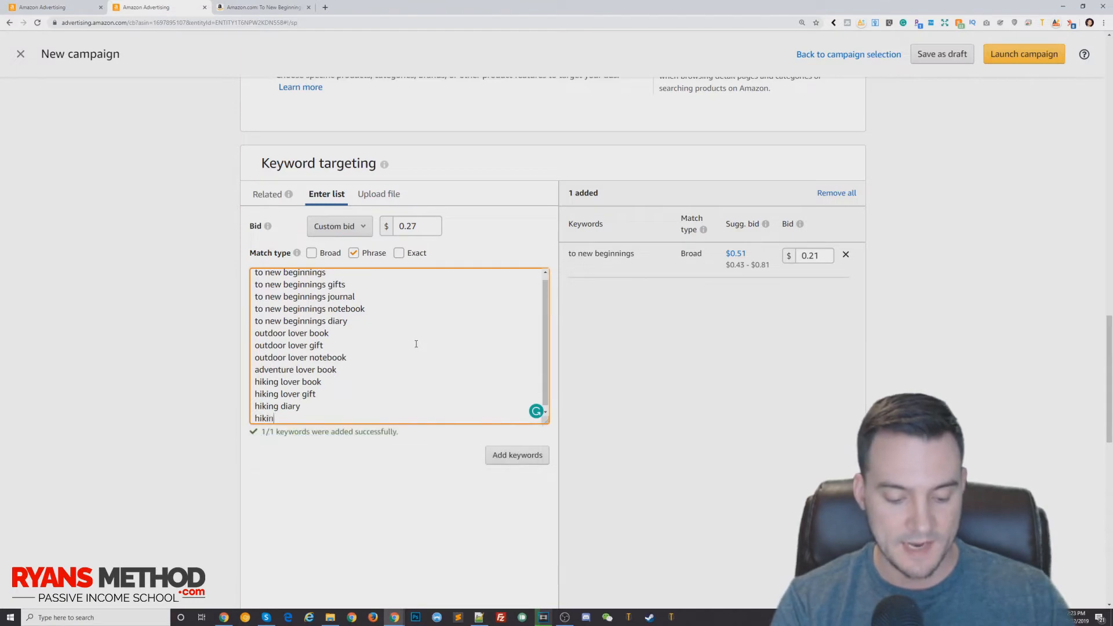
type("g journal")
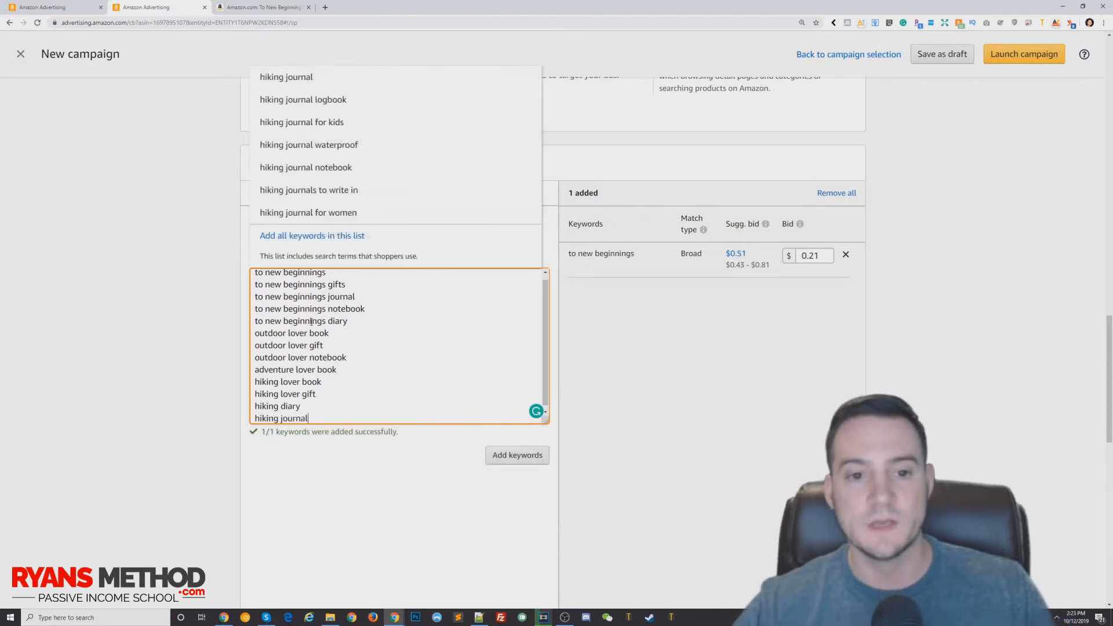
Copy the whole keyword list and add all its keywords to the campaign with phrase match
key("ctrl+a")
key("ctrl+c")
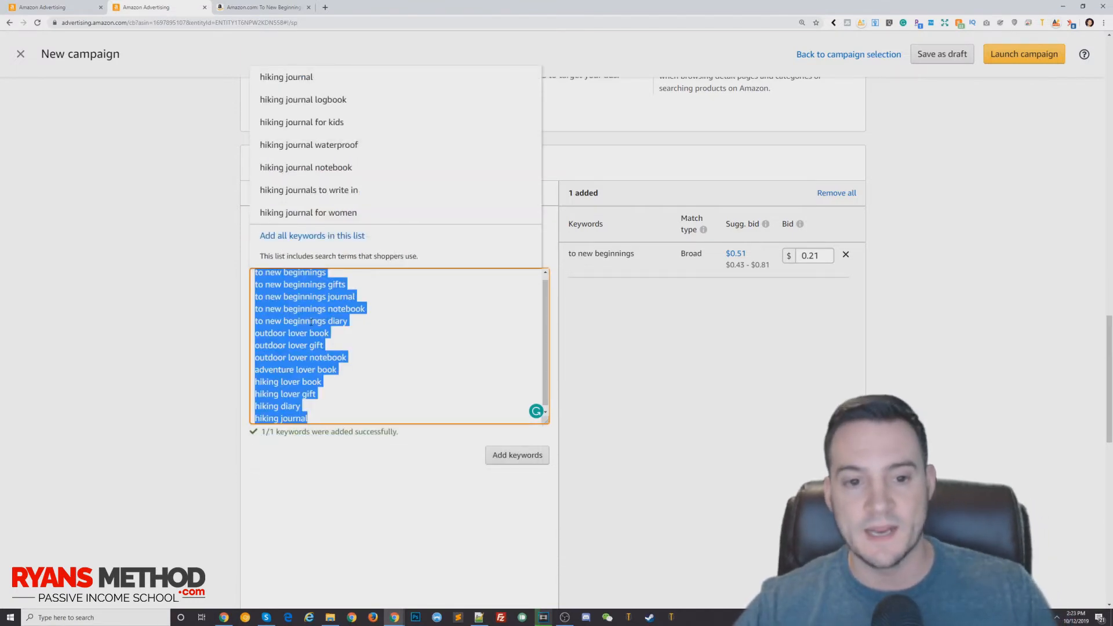
left_click(210, 280)
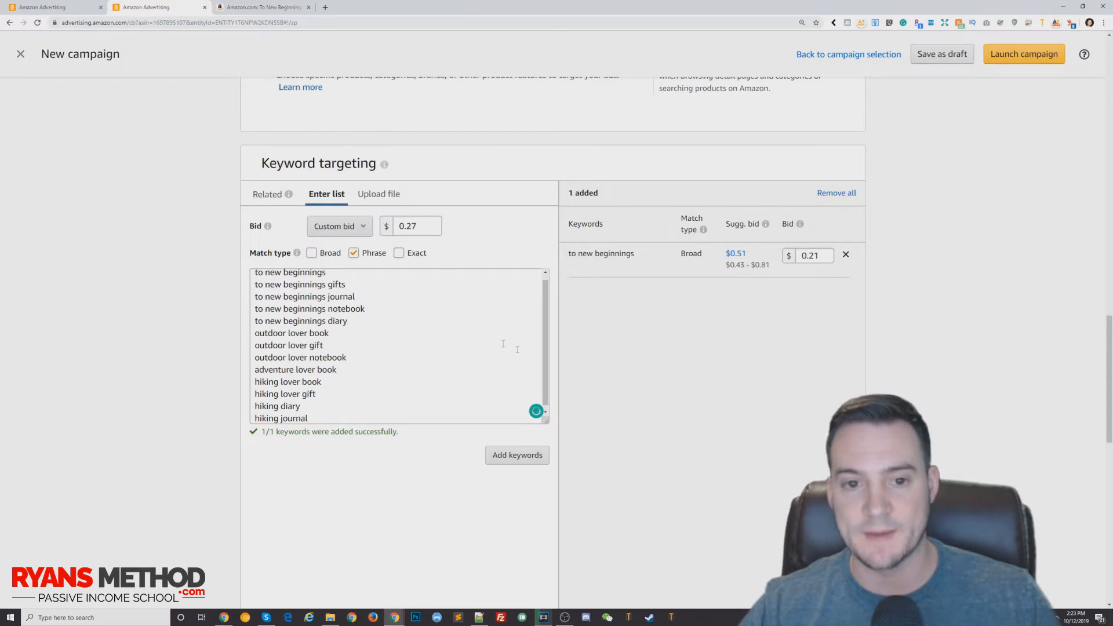
left_click(514, 457)
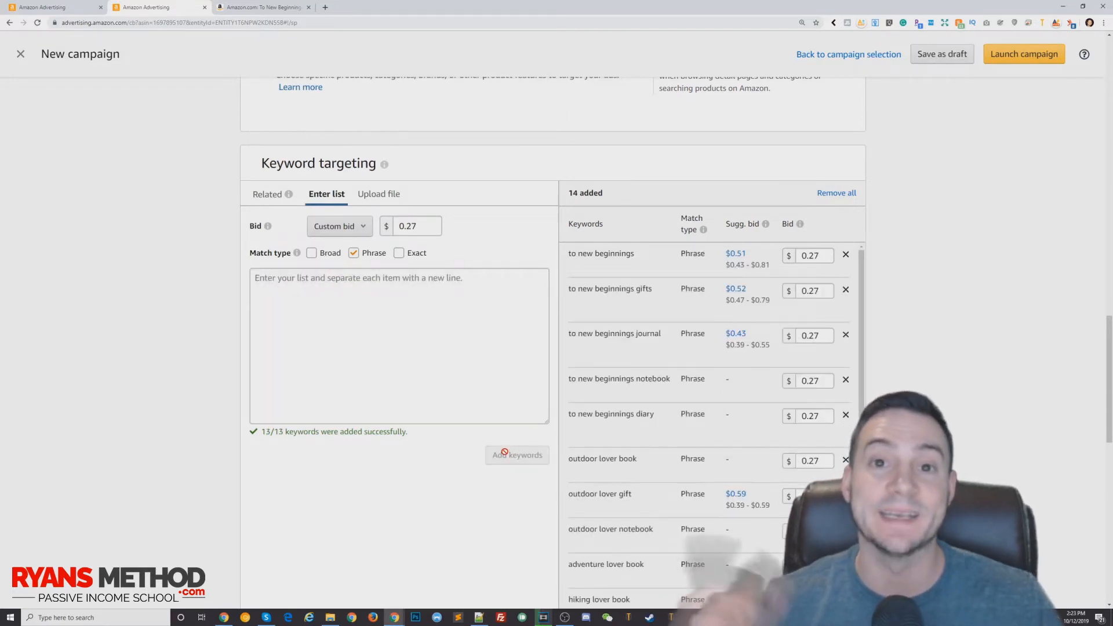
Paste the copied keyword list back into the empty keyword entry box
left_click(440, 360)
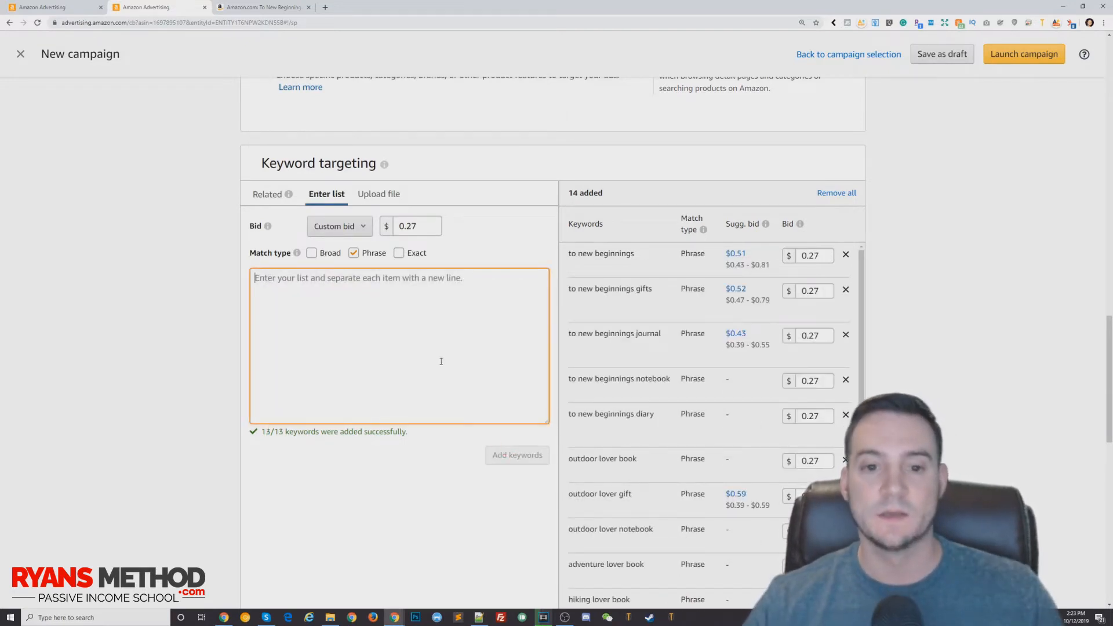
key("ctrl+v")
left_click(165, 236)
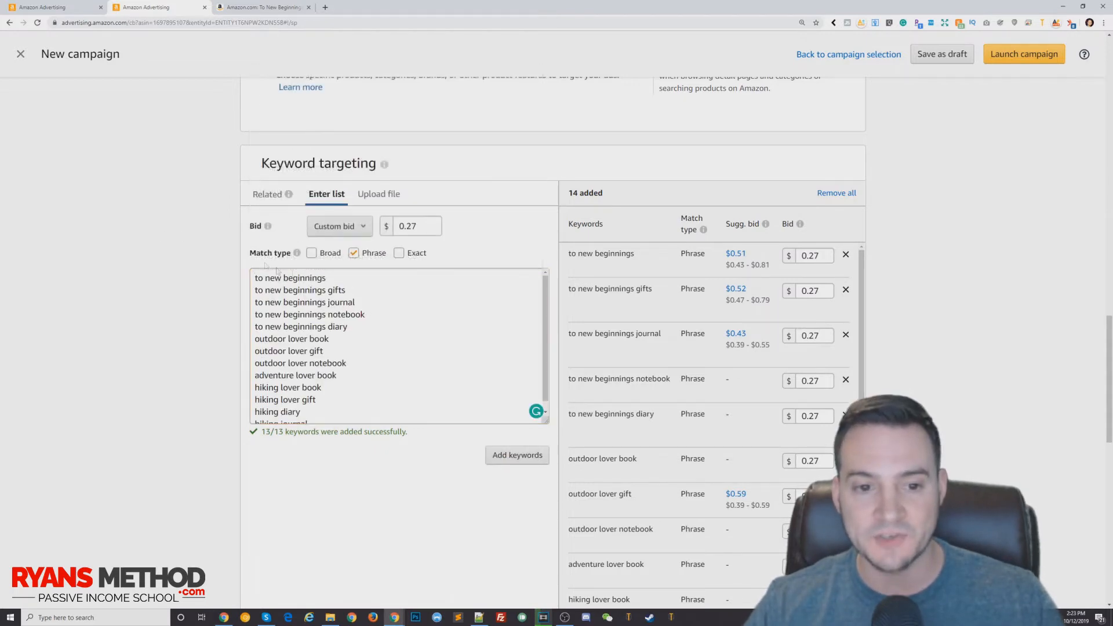
Review the hiking keywords in the pasted list, from "hiking lover book" to "hiking journal"
scroll(367, 314, "up", 2)
scroll(367, 414, "down", 1)
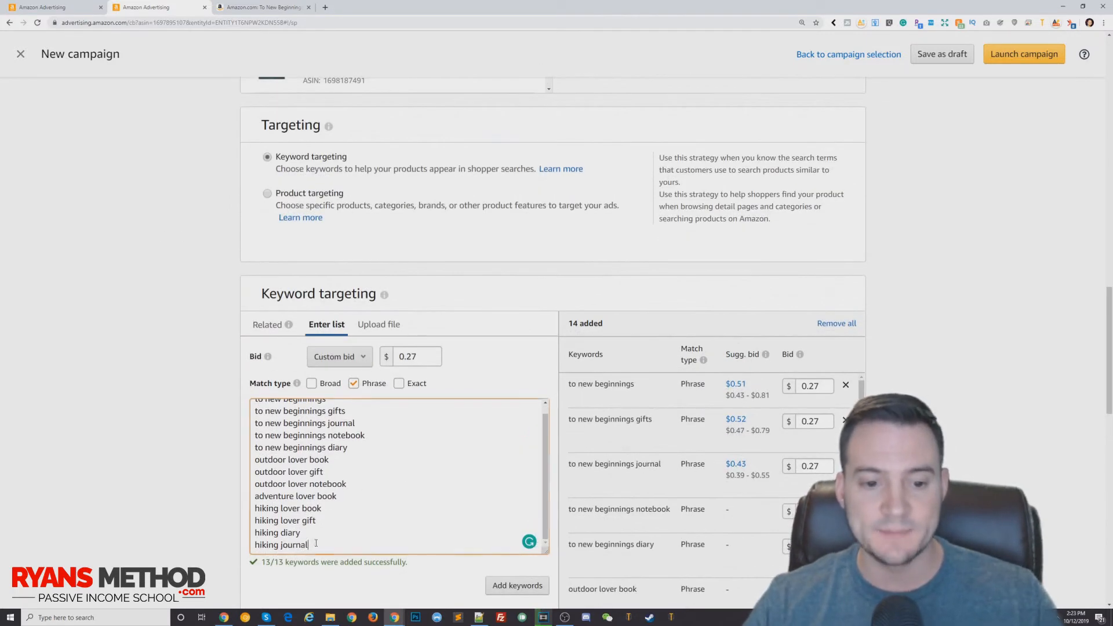
left_click_drag(257, 545, 305, 580)
scroll(311, 576, "down", 1)
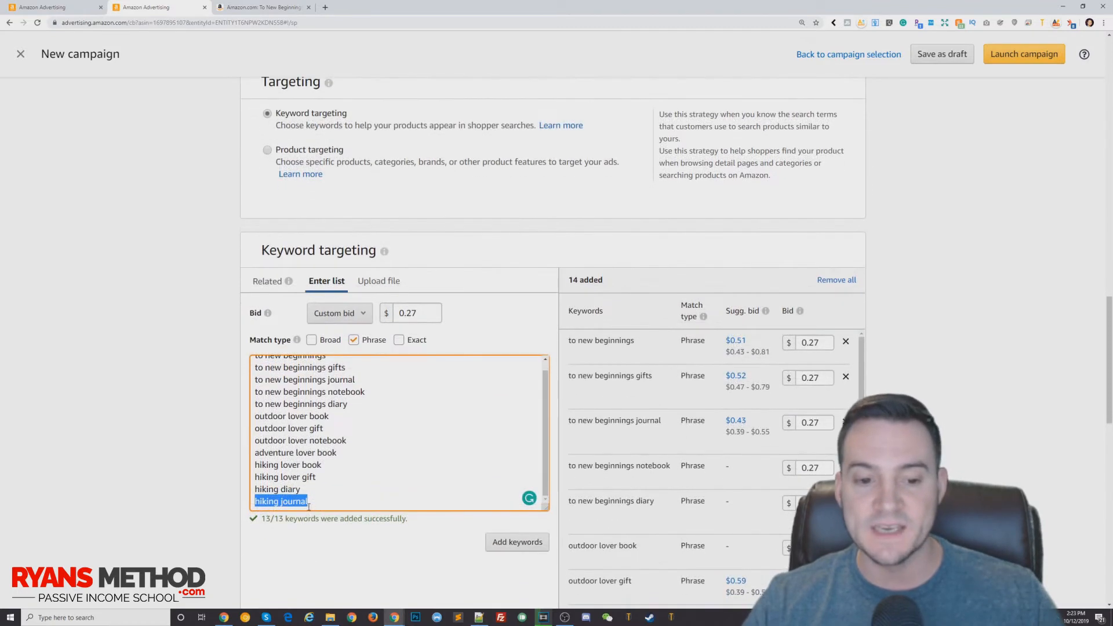
left_click_drag(334, 478, 228, 482)
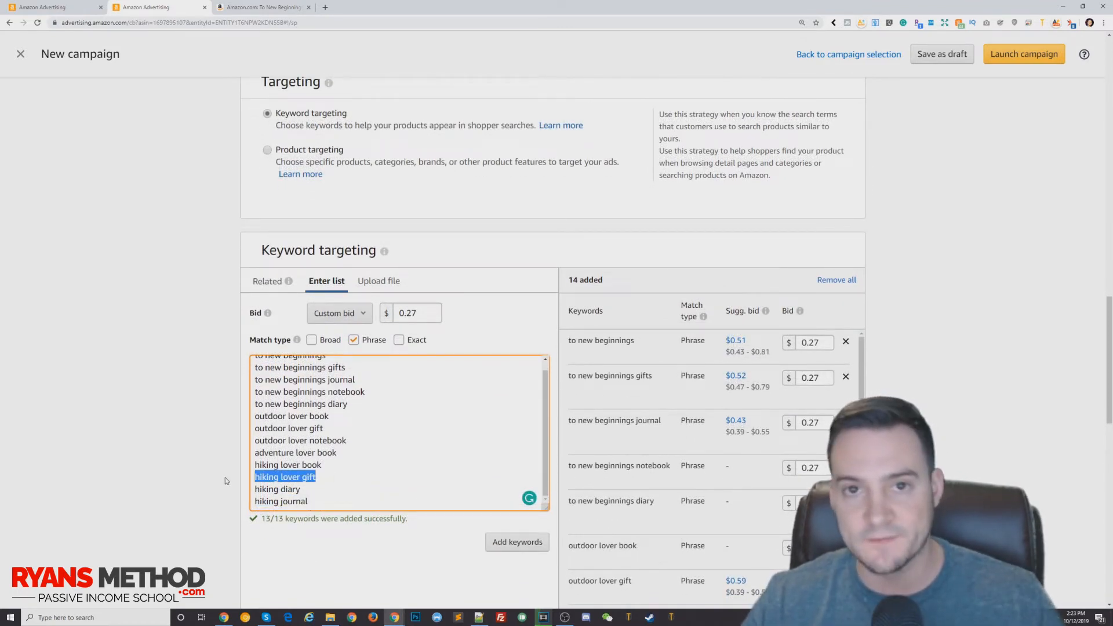
left_click(280, 477)
left_click_drag(300, 465, 242, 470)
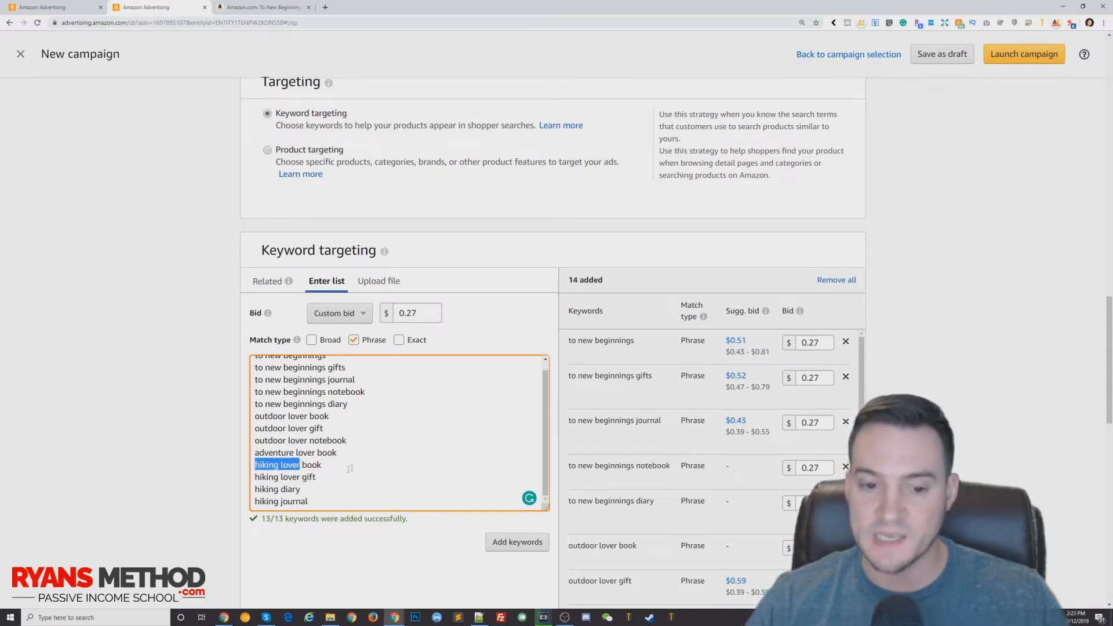
left_click_drag(348, 478, 202, 482)
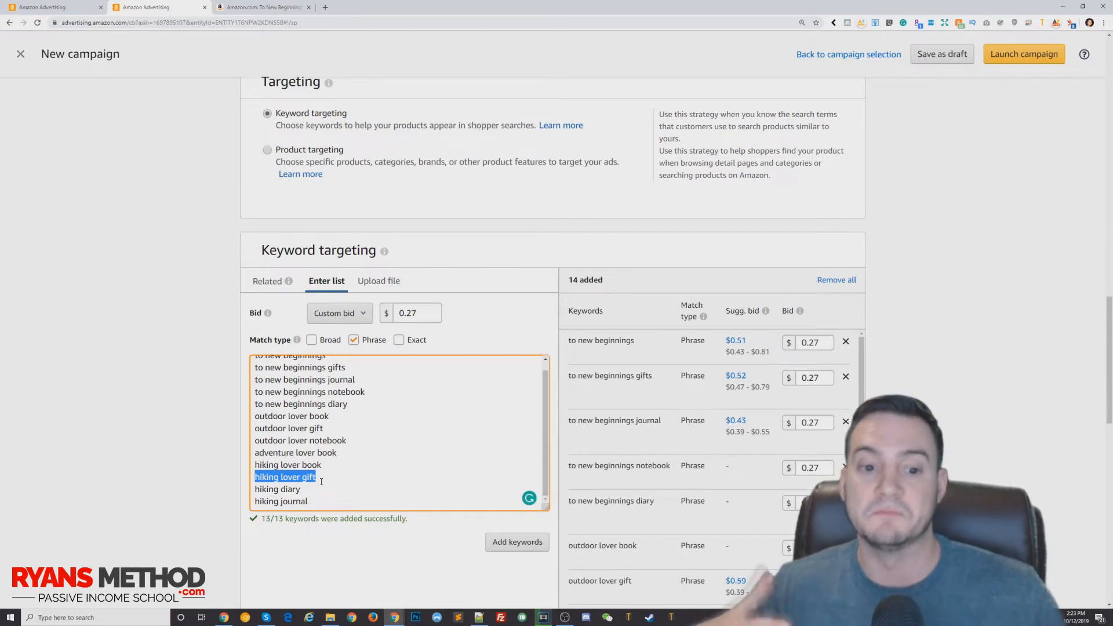
left_click(330, 416)
Change the match type from Phrase to Exact and set the custom bid to $0.32
left_click(354, 339)
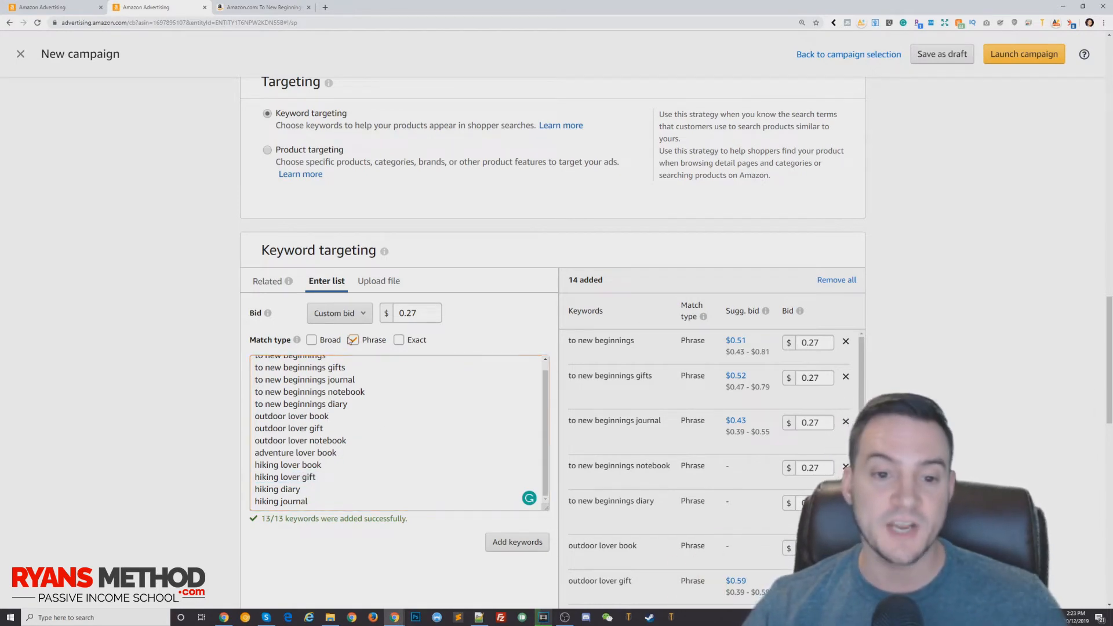
left_click(398, 341)
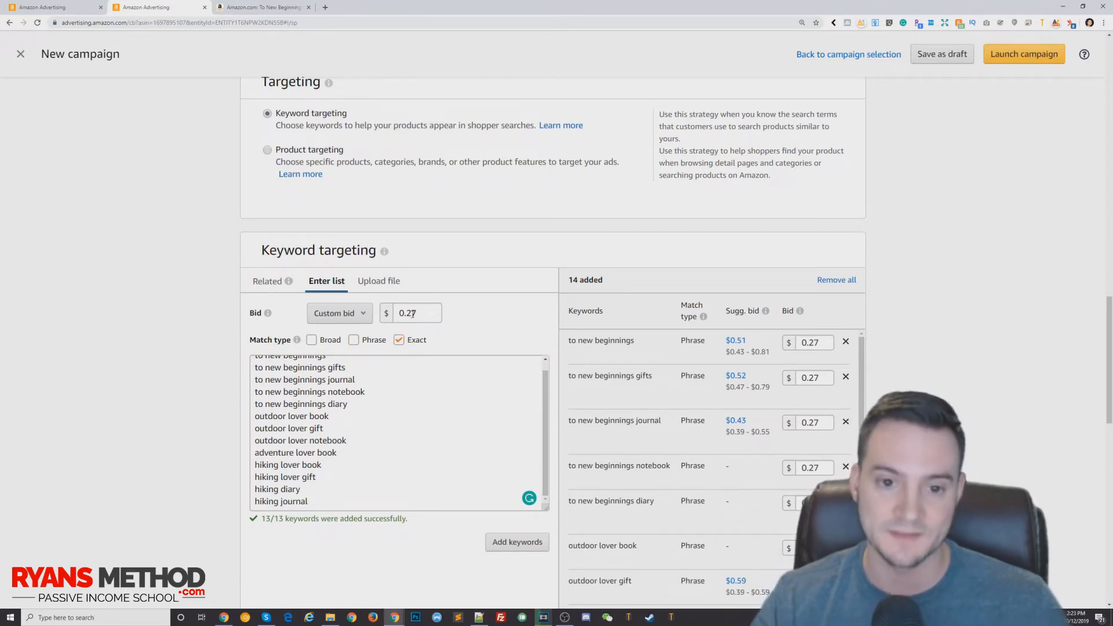
double_click(411, 314)
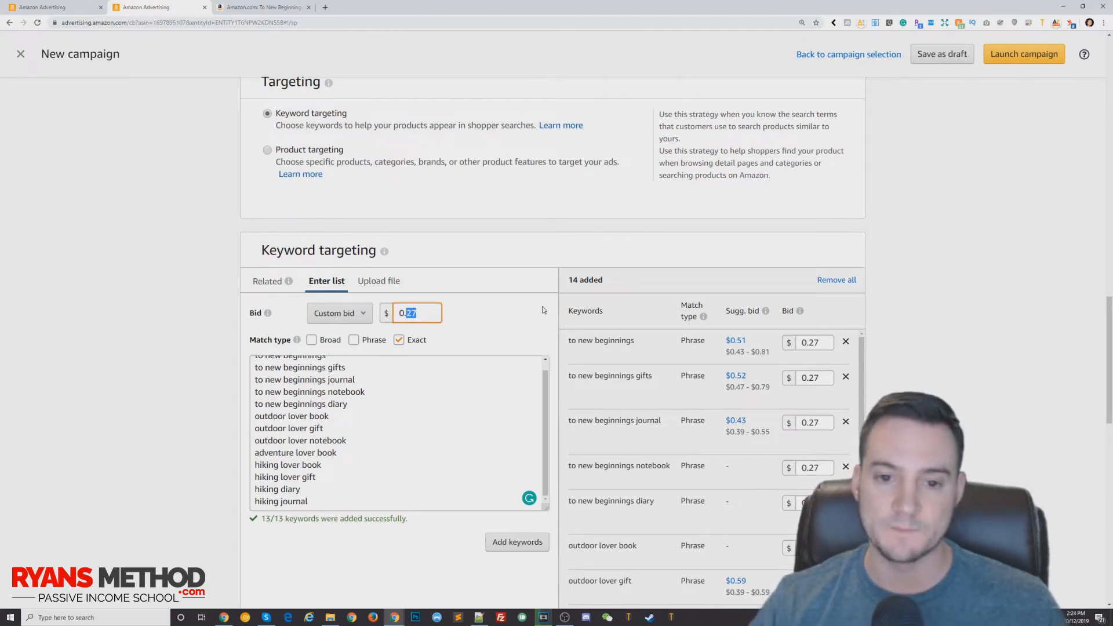
type("32")
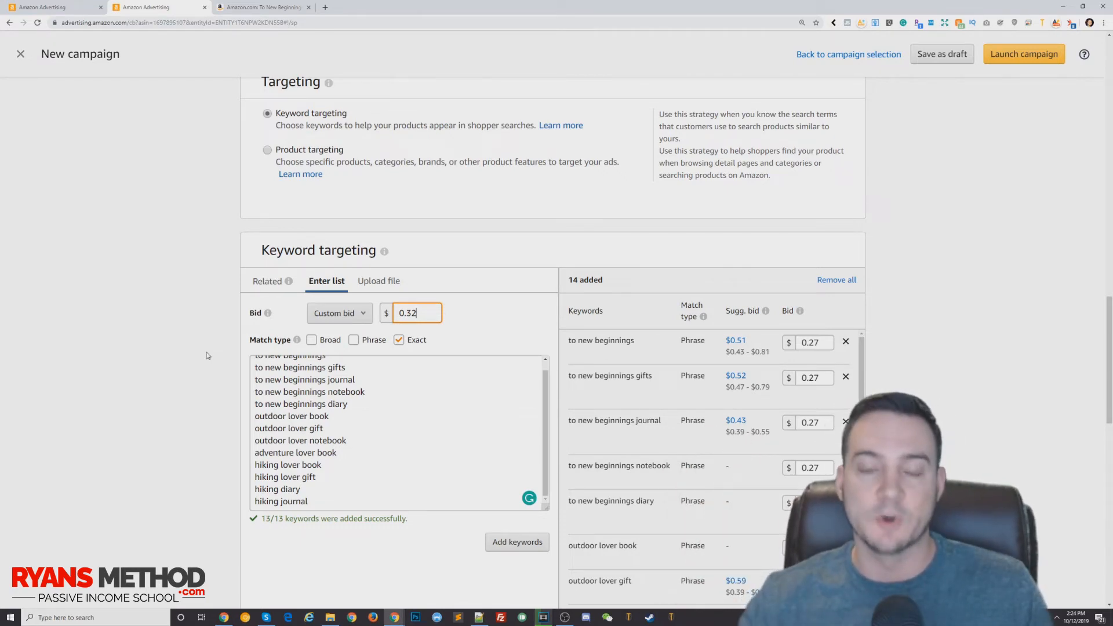
Look through the exact-match keyword list and compare "to new beginnings notebook" with the journal's product page
left_click_drag(380, 414, 380, 410)
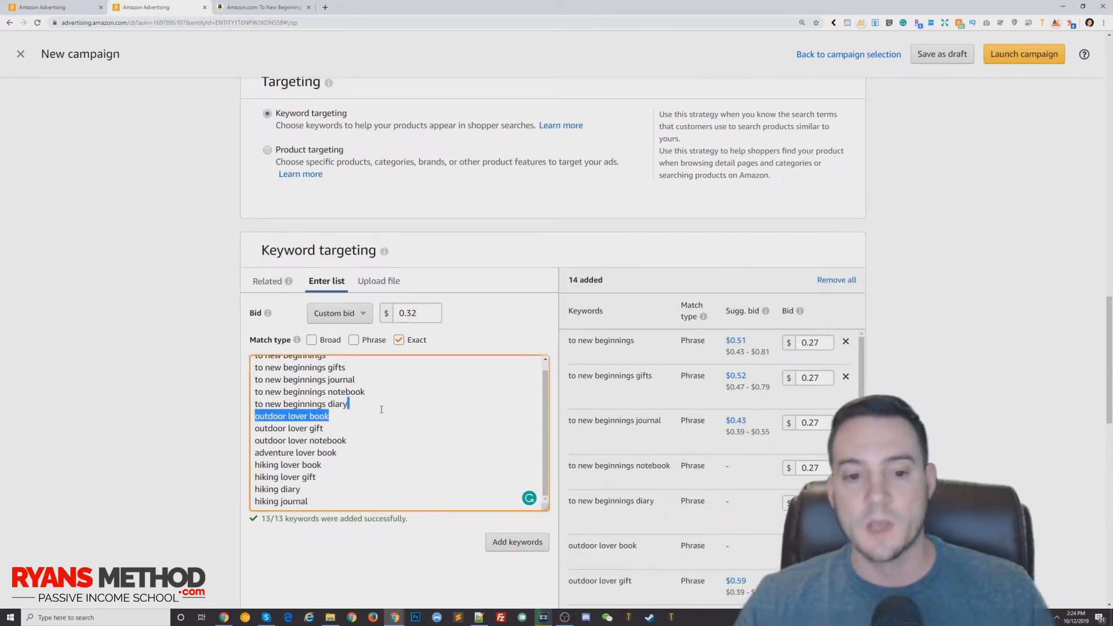
scroll(382, 407, "up", 1)
left_click(382, 407)
scroll(382, 406, "up", 1)
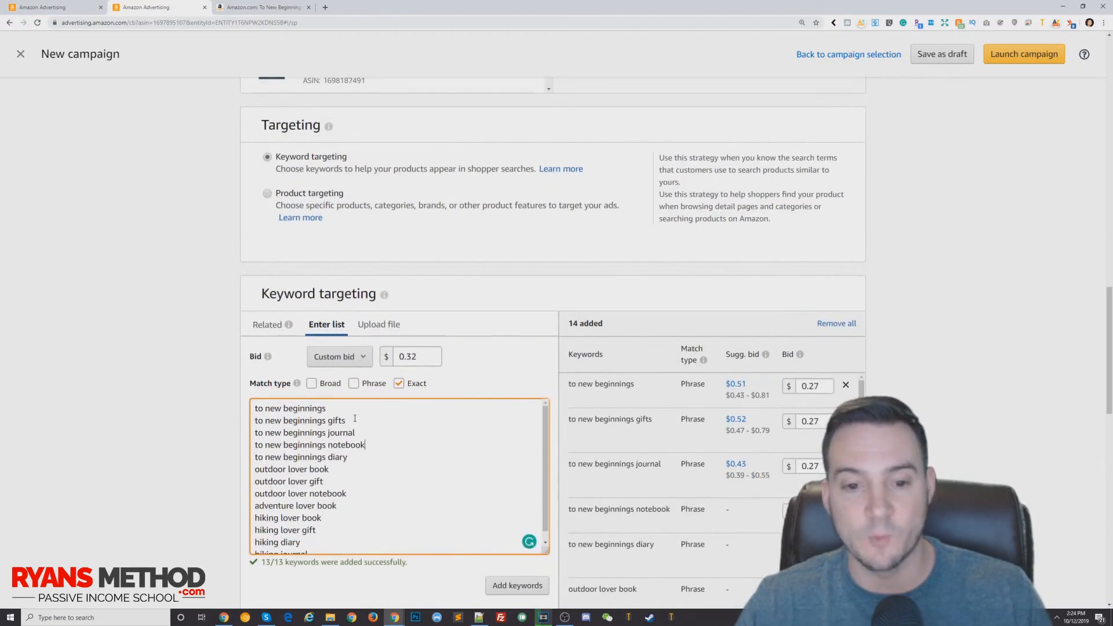
scroll(353, 418, "down", 1)
scroll(211, 394, "down", 1)
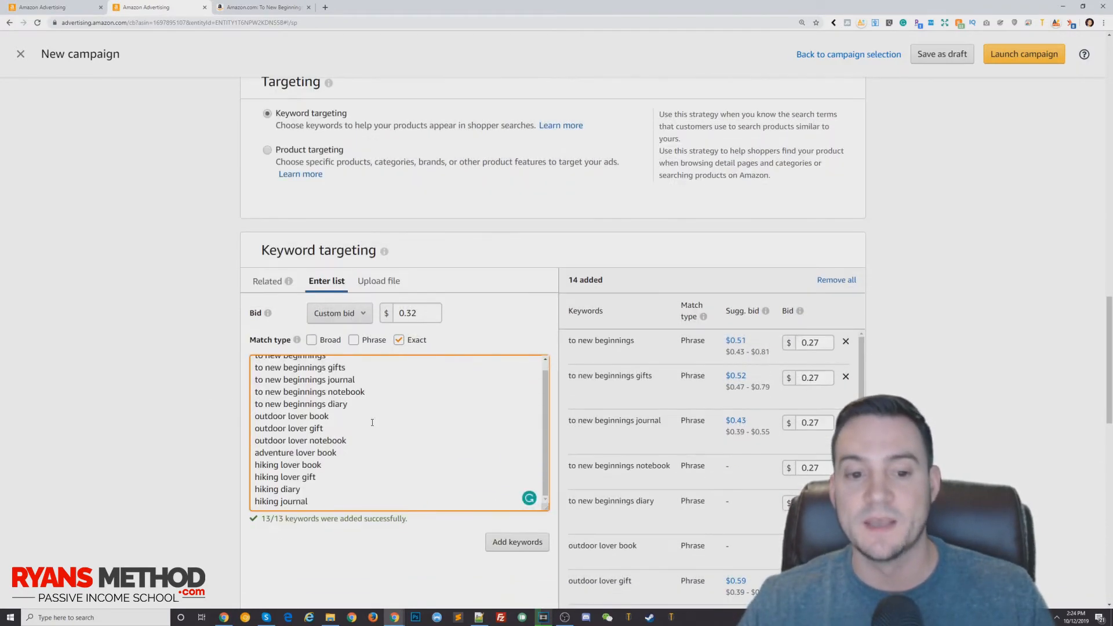
scroll(308, 471, "up", 3)
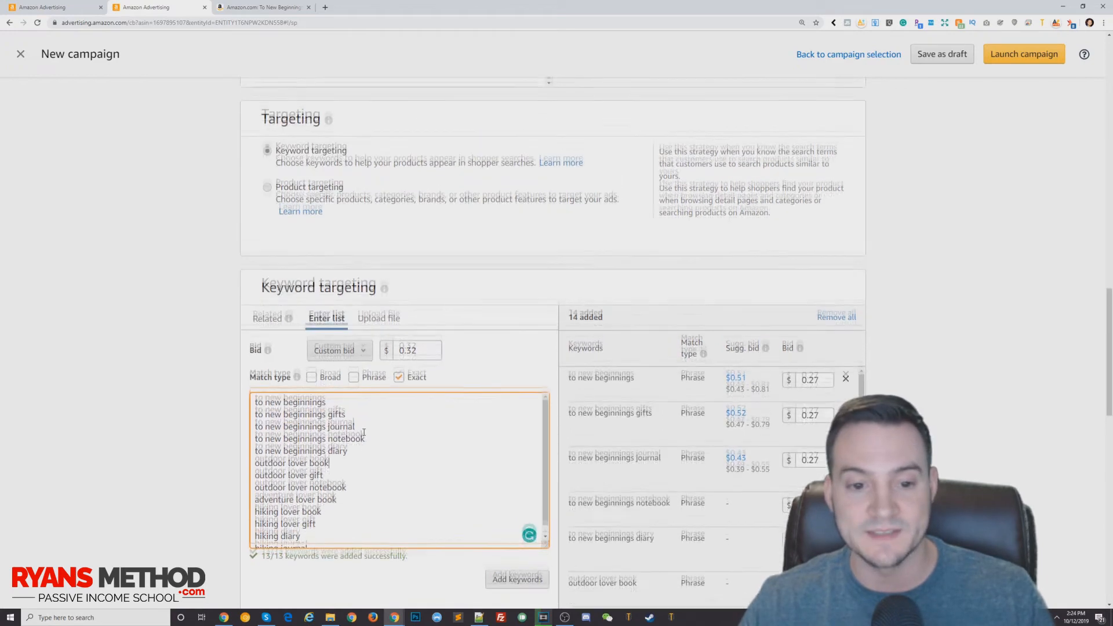
left_click_drag(396, 446, 255, 446)
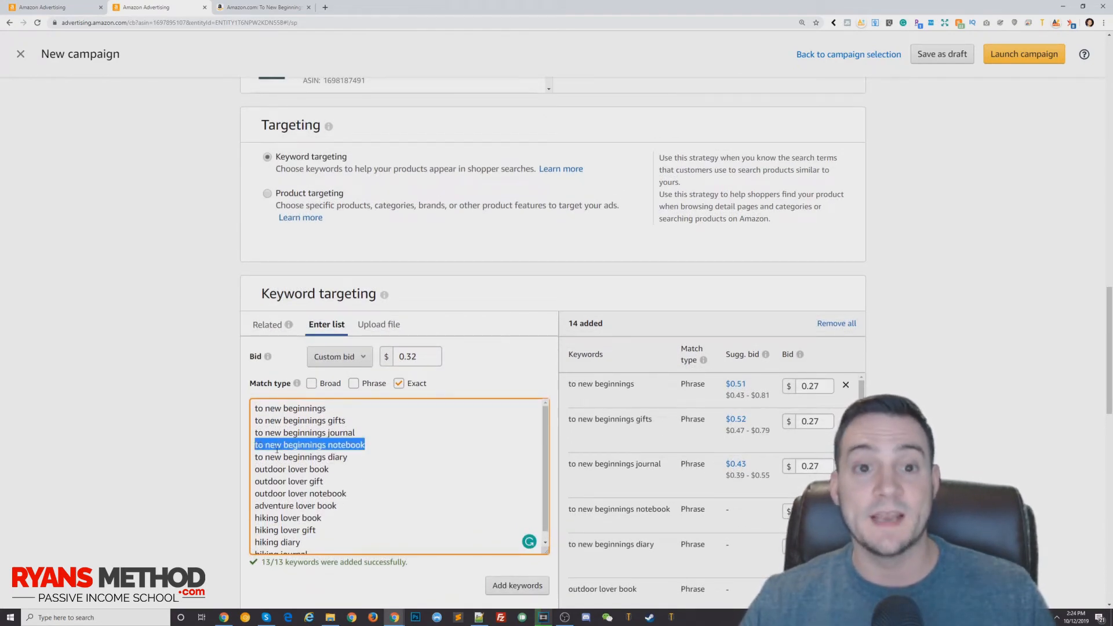
left_click(269, 12)
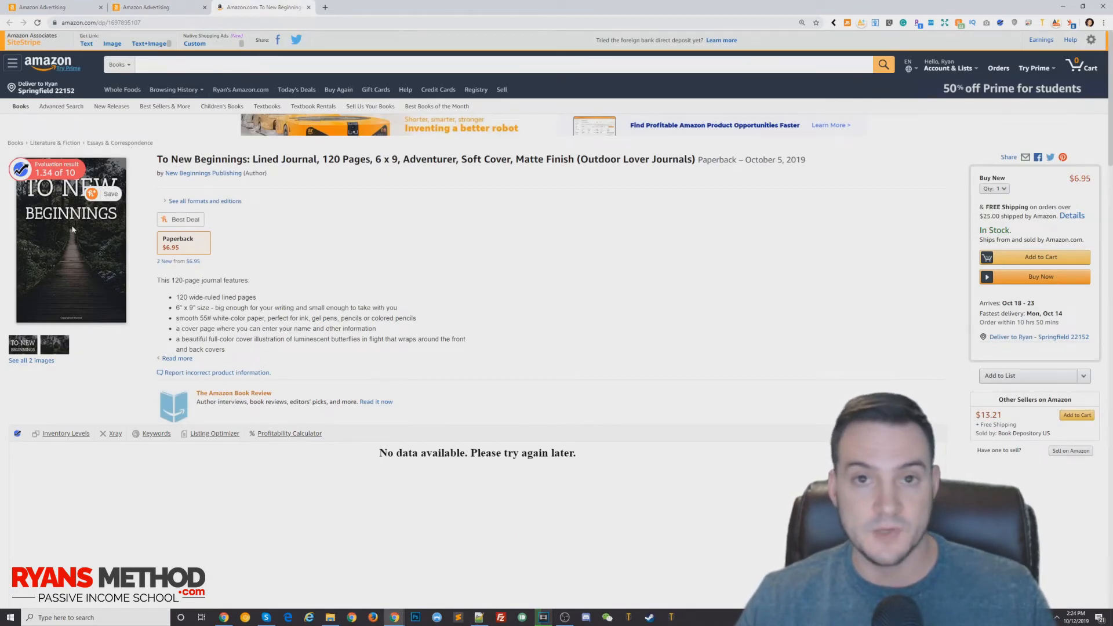
left_click(152, 8)
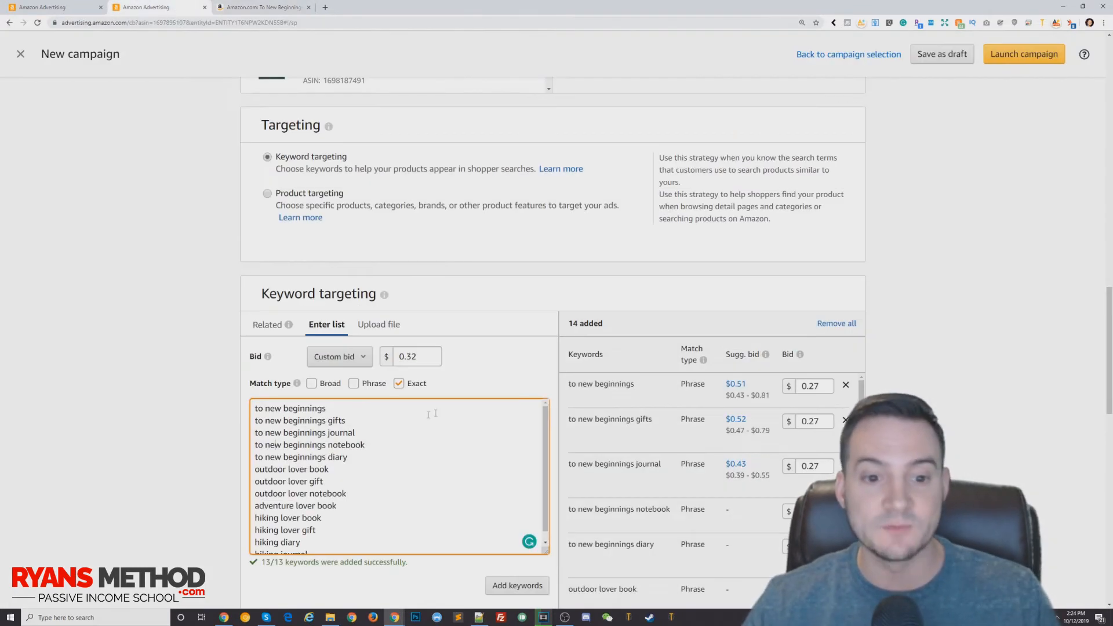
Examine the custom bid for "to new beginnings journal" together with the campaign's top-of-search placement adjustment
left_click_drag(355, 433, 253, 433)
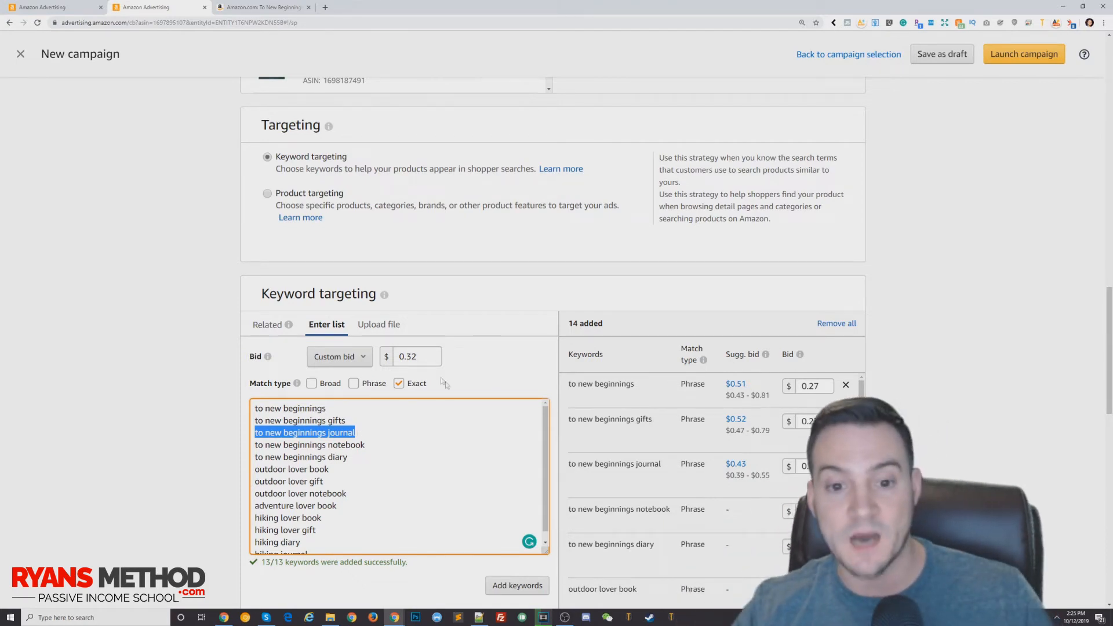
left_click(419, 356)
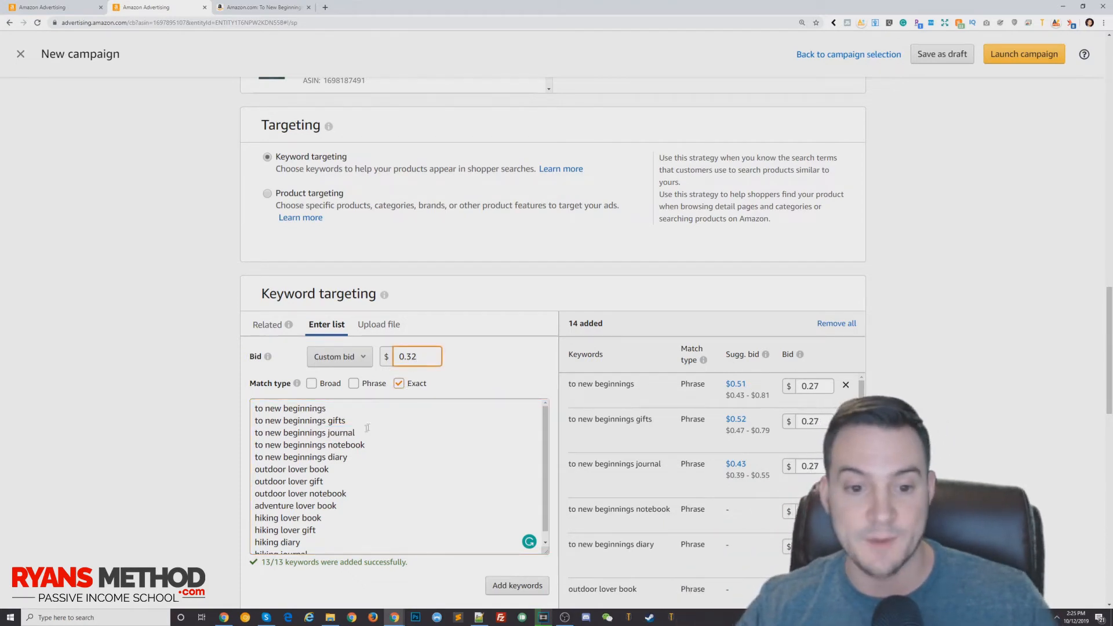
left_click_drag(356, 433, 253, 435)
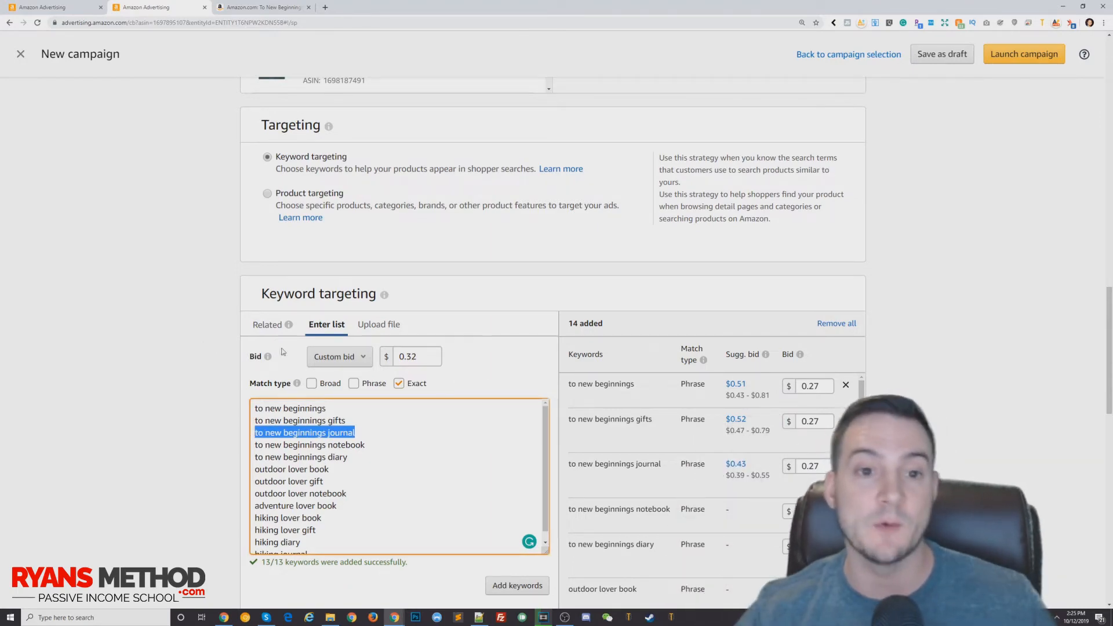
scroll(179, 340, "up", 20)
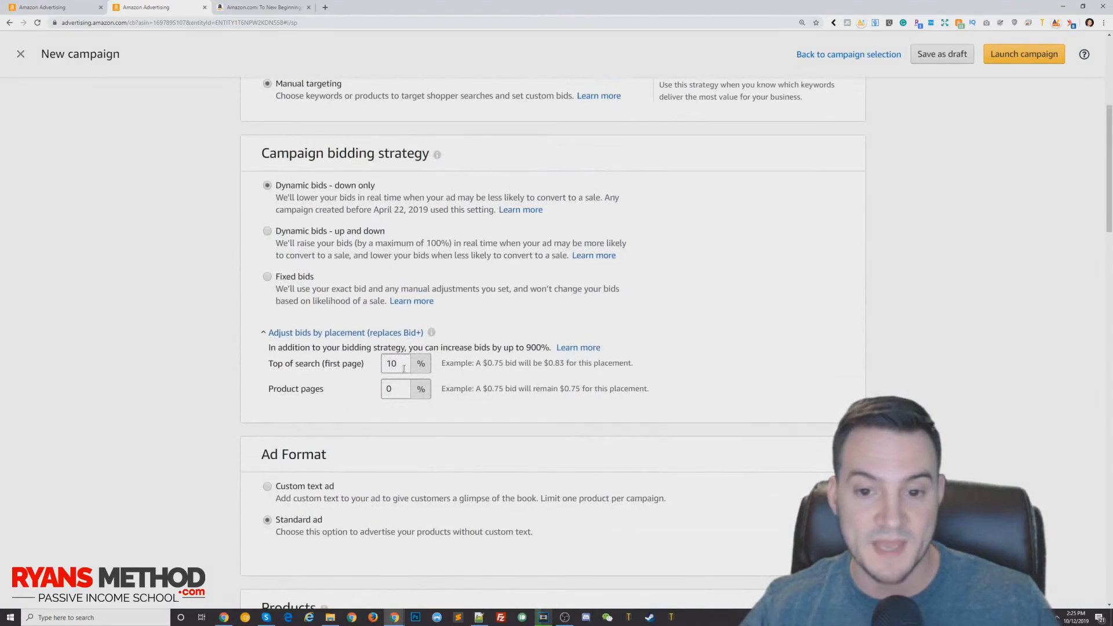
Check the top-of-search bid adjustment and add the entered keyword list as exact match with the $0.32 custom bid
double_click(405, 361)
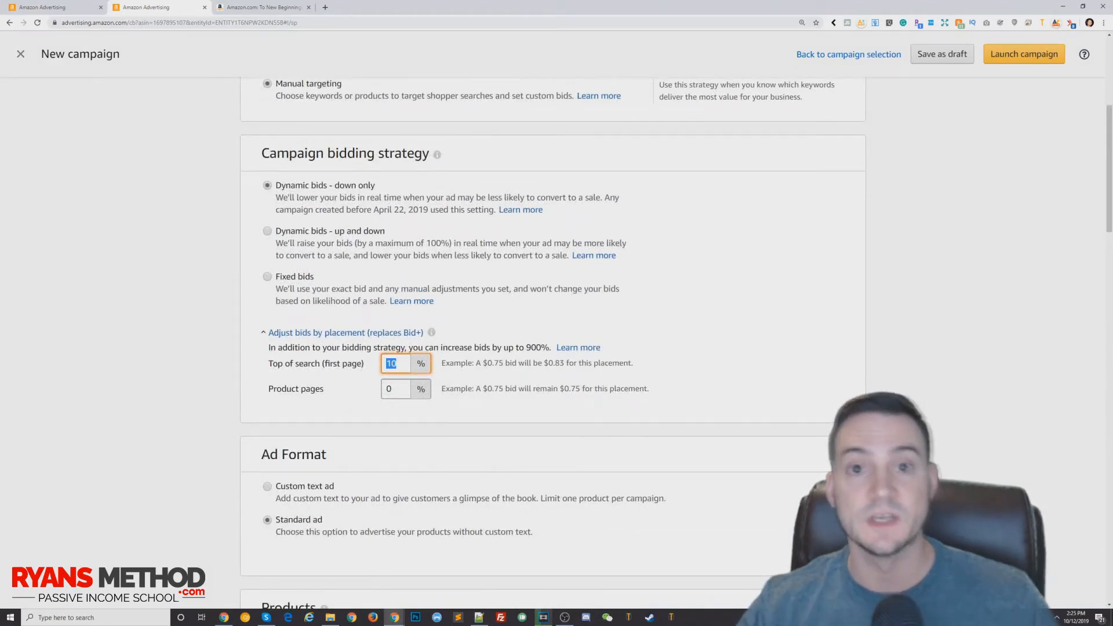
scroll(524, 458, "down", 15)
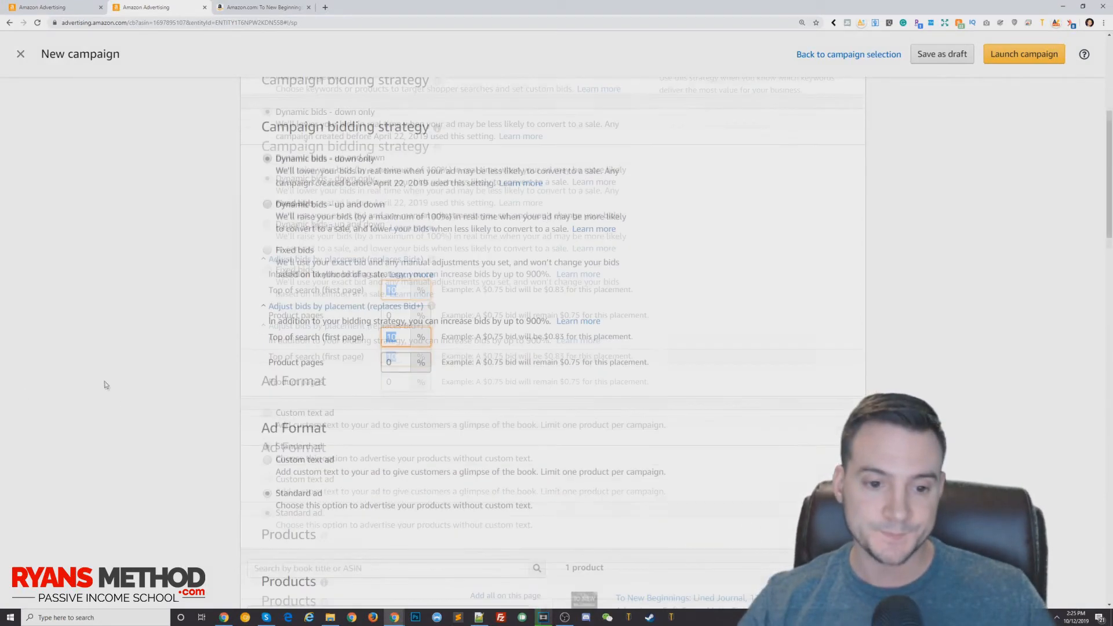
left_click(524, 456)
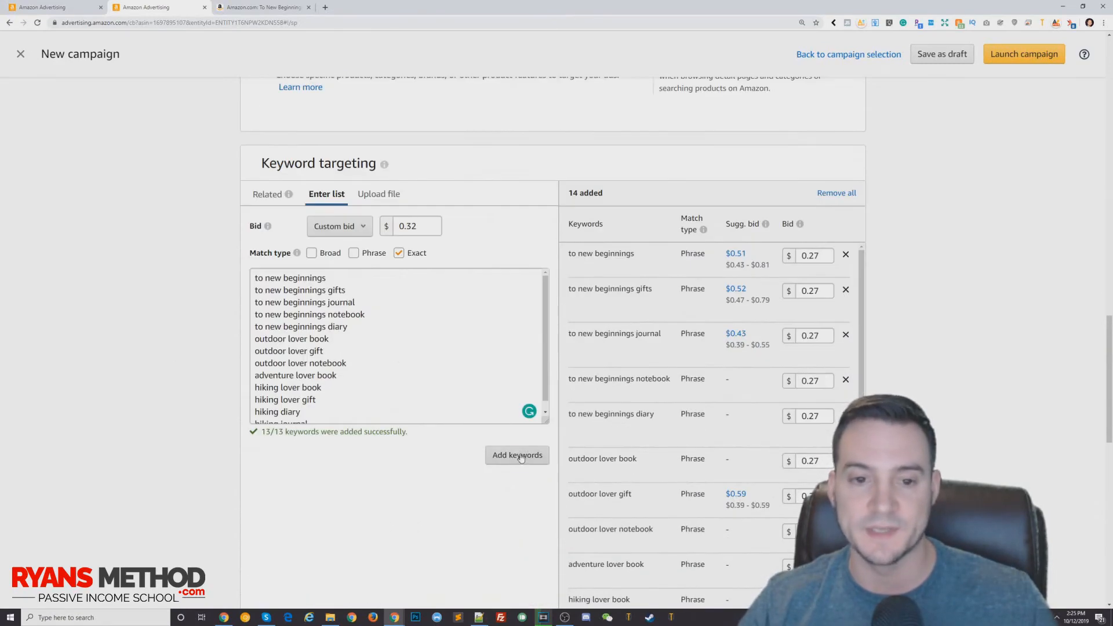
Review the added exact-match keywords and compare their bids with the suggested bids, starting with "to new beginnings"
scroll(948, 459, "down", 1)
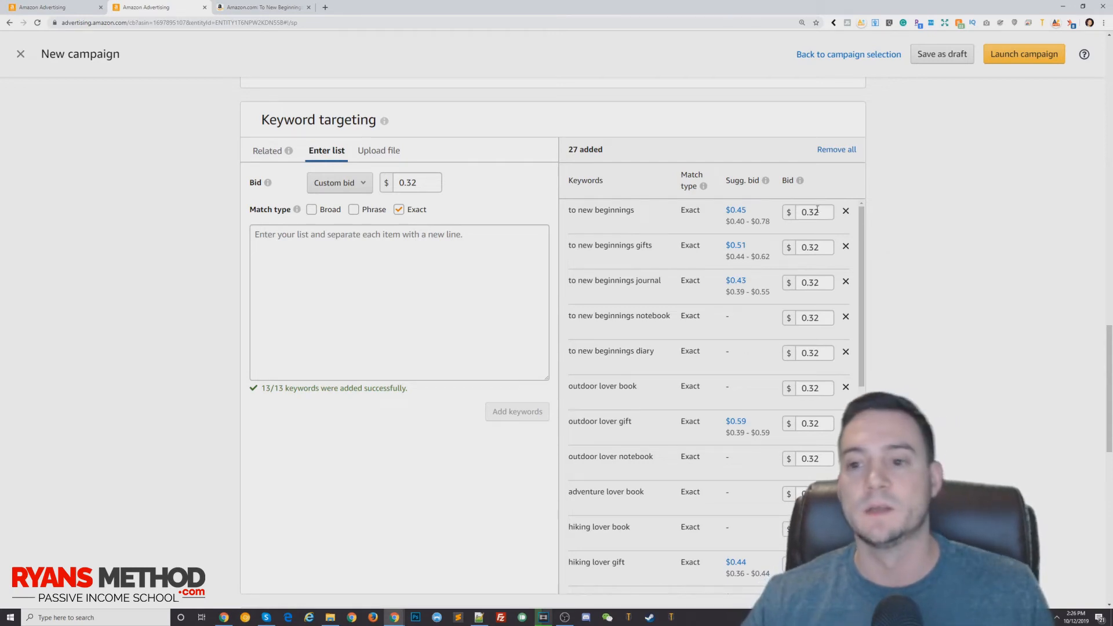
scroll(928, 284, "down", 3)
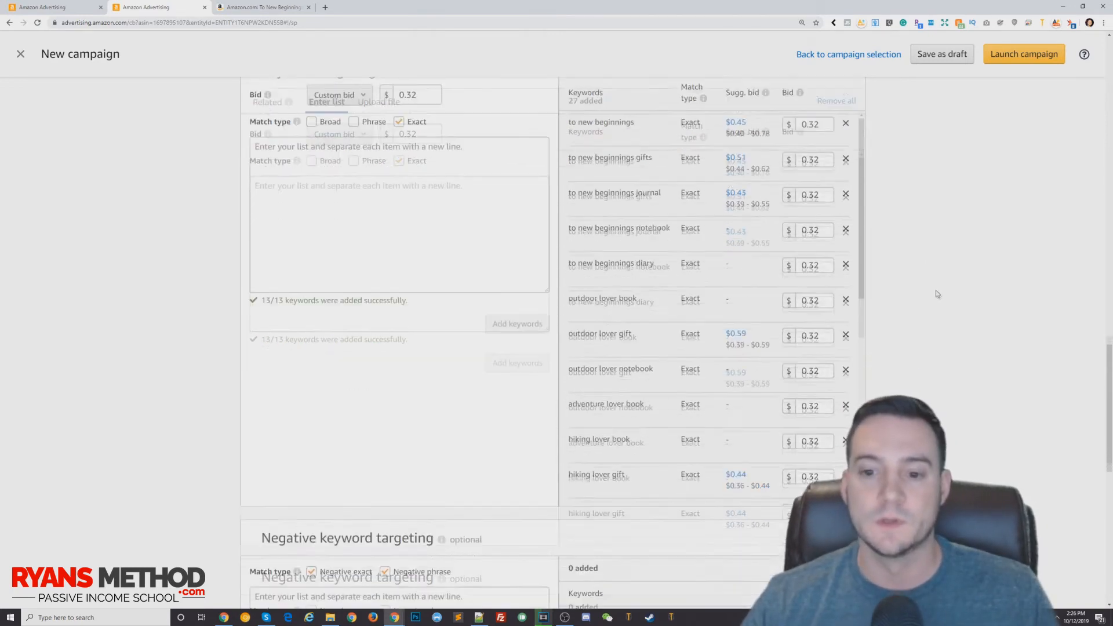
scroll(934, 288, "up", 2)
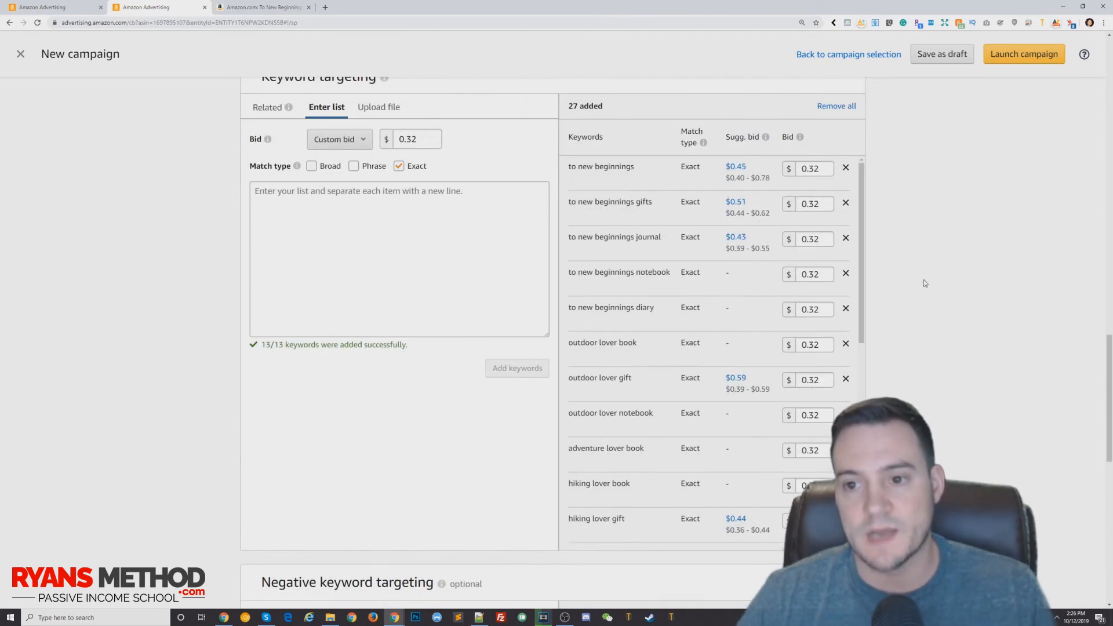
double_click(820, 174)
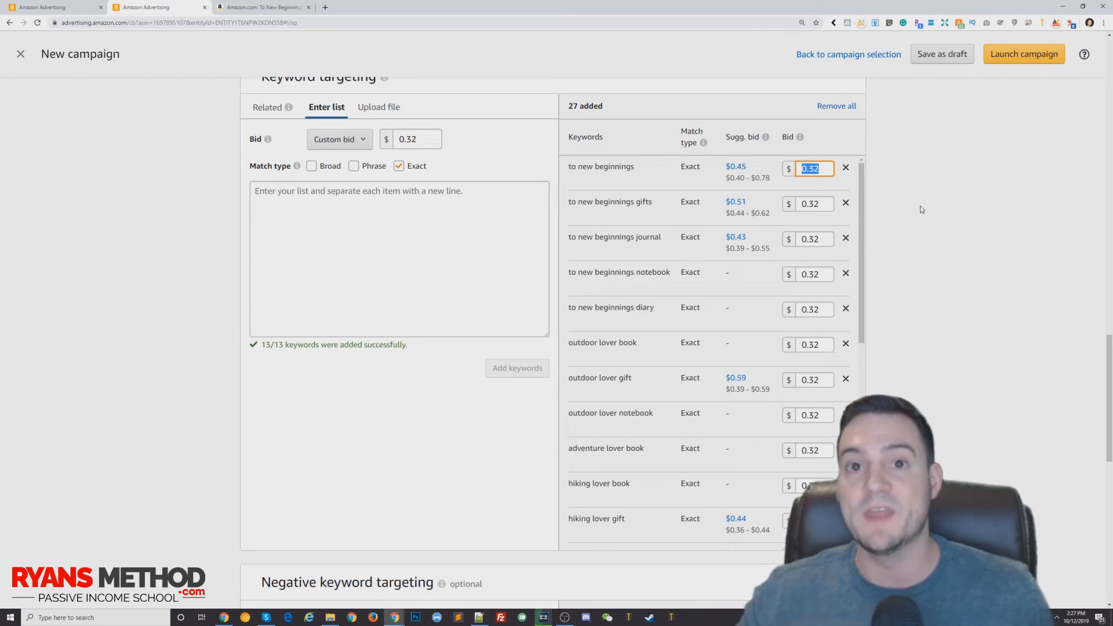
scroll(920, 207, "down", 5)
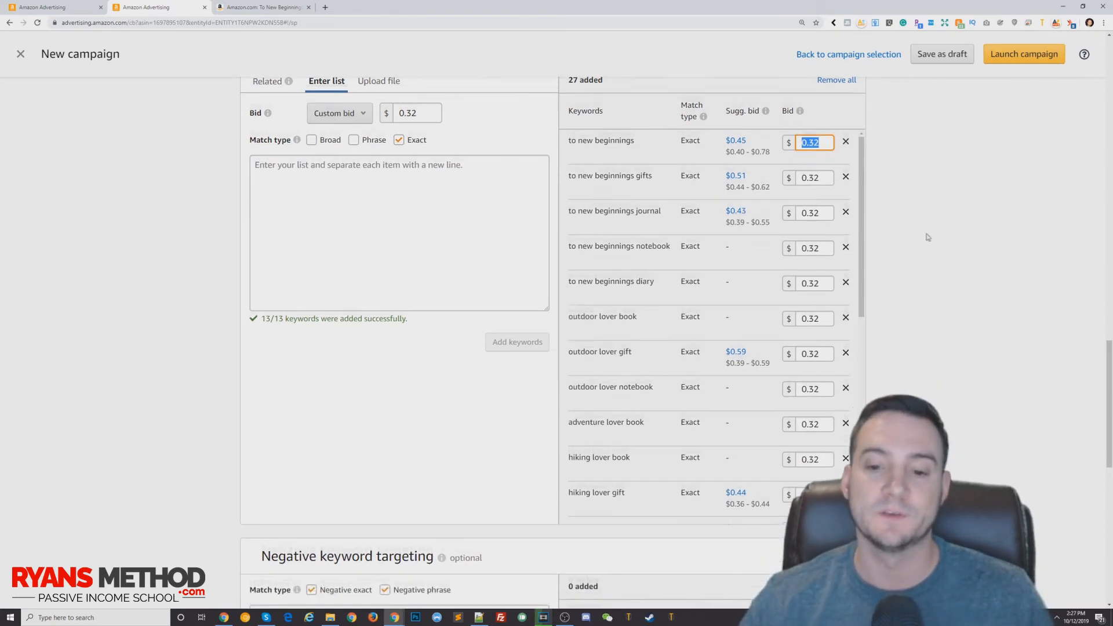
scroll(930, 230, "up", 5)
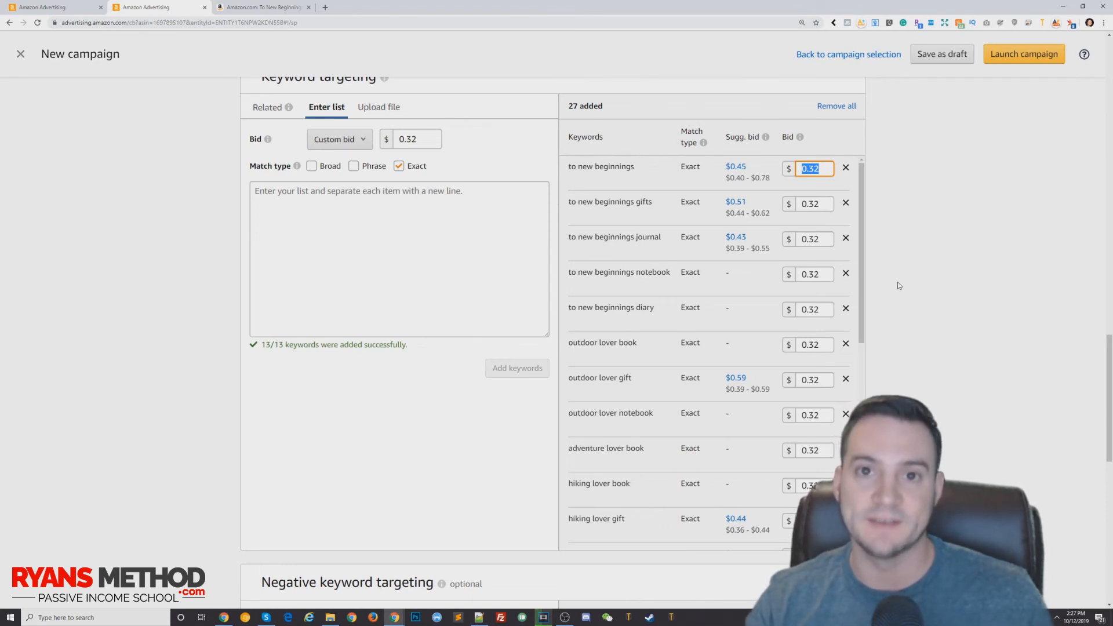
Enter "blank journal", "blank notebook" and "8.5 x 11" on separate lines as negative keywords
scroll(900, 284, "down", 6)
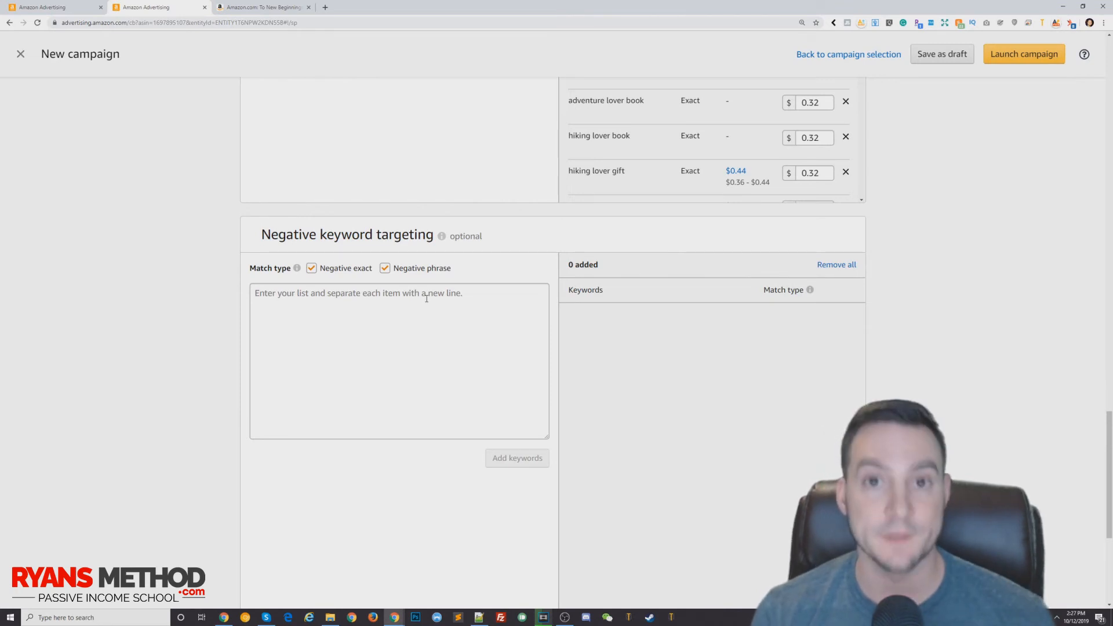
scroll(402, 285, "down", 2)
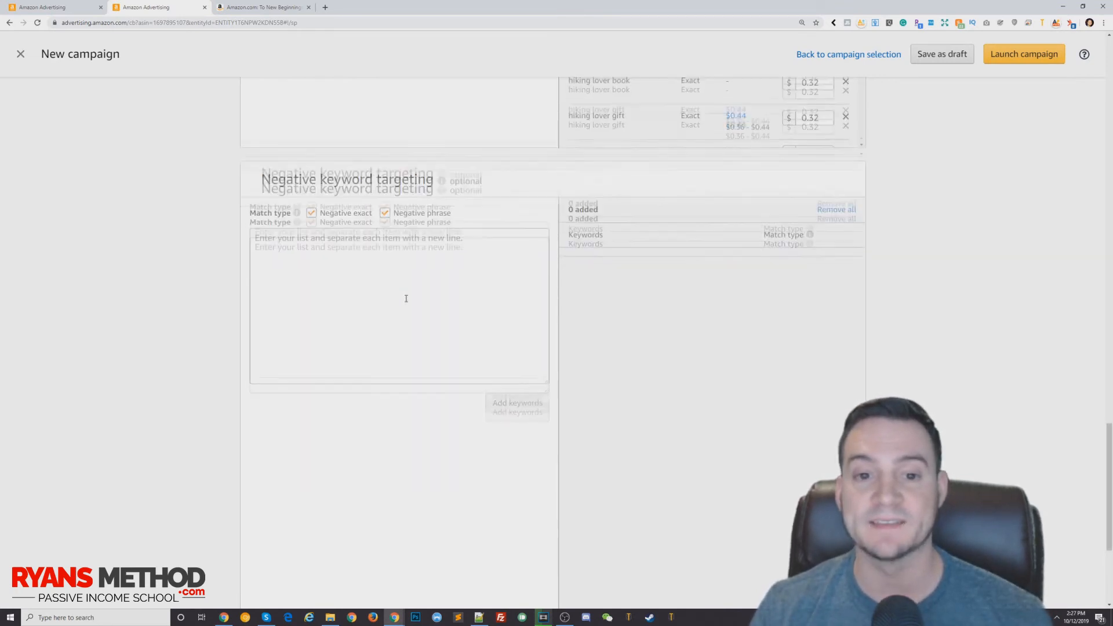
left_click(371, 299)
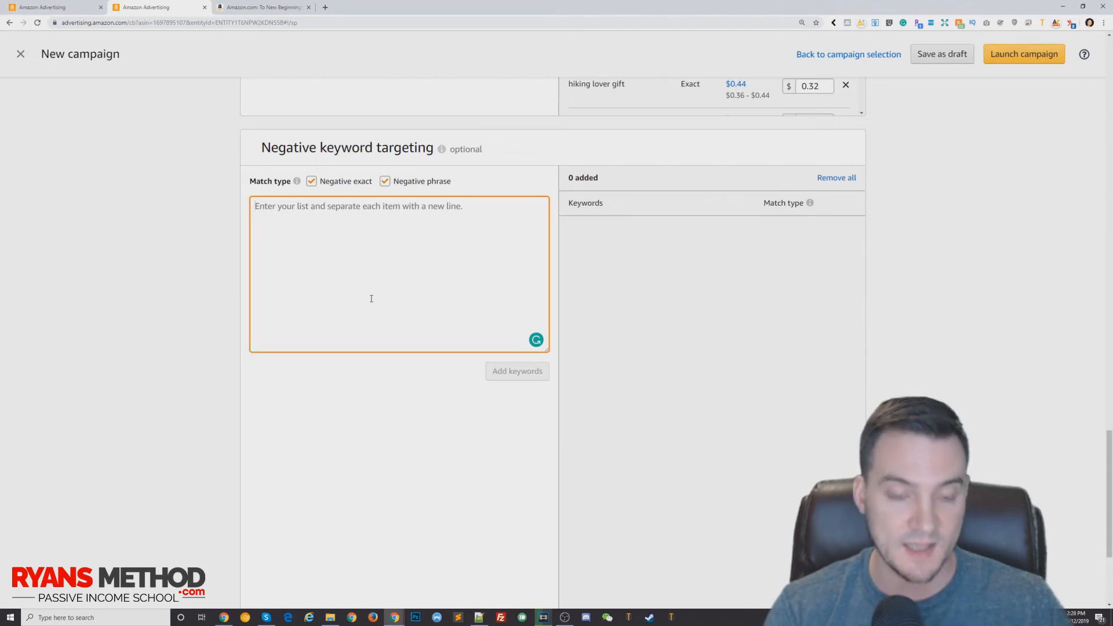
type("blank")
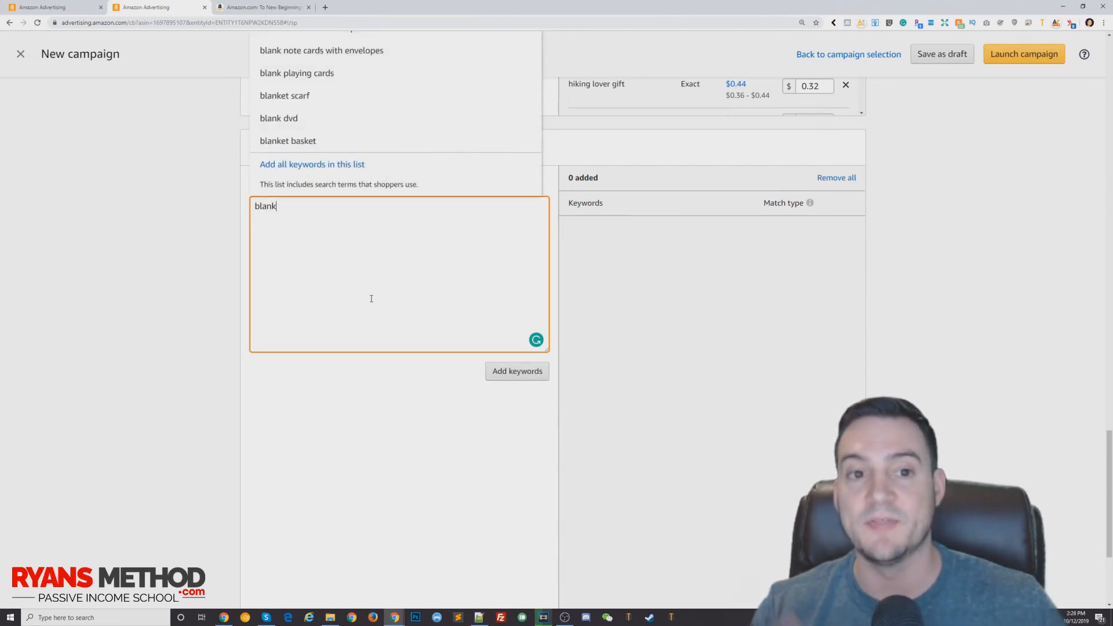
type(" journal")
key("Return")
type("blank notebook")
key("Return")
type("8.5 x 11")
Review the sample negative keywords "8.5 x 11" and "blank notebook" and clear the whole negative keyword list
left_click_drag(315, 234, 251, 234)
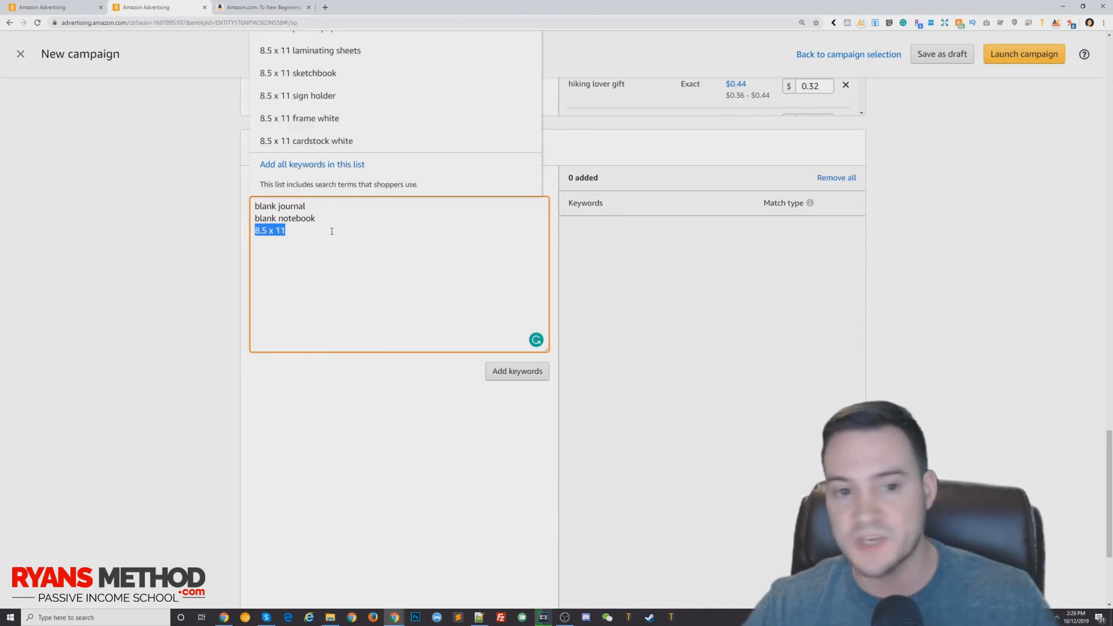
left_click_drag(319, 228, 253, 232)
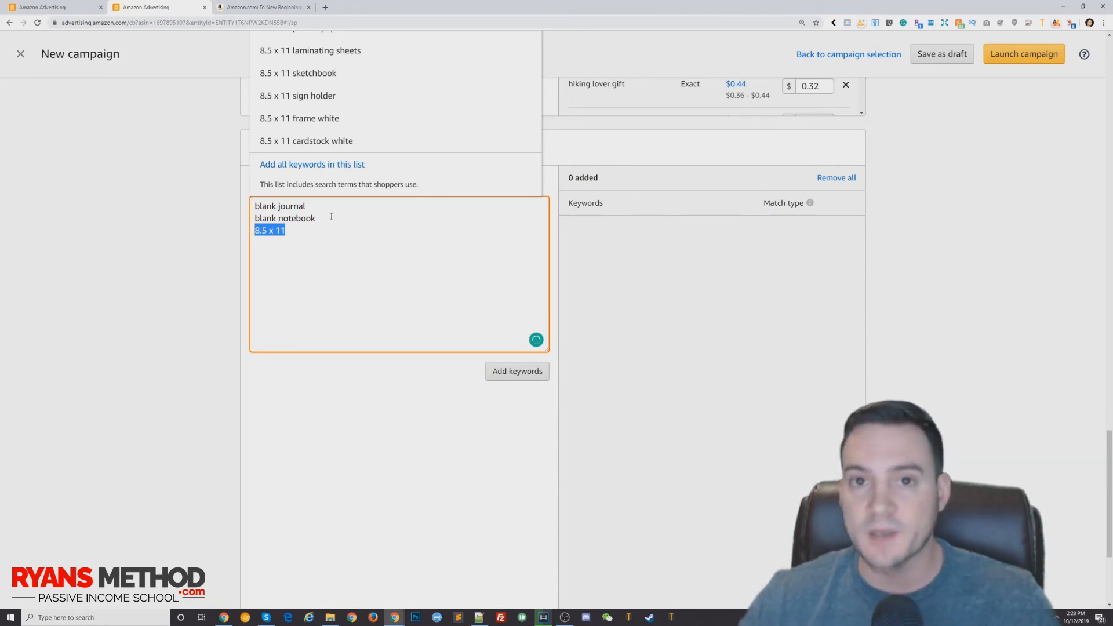
left_click_drag(331, 217, 241, 218)
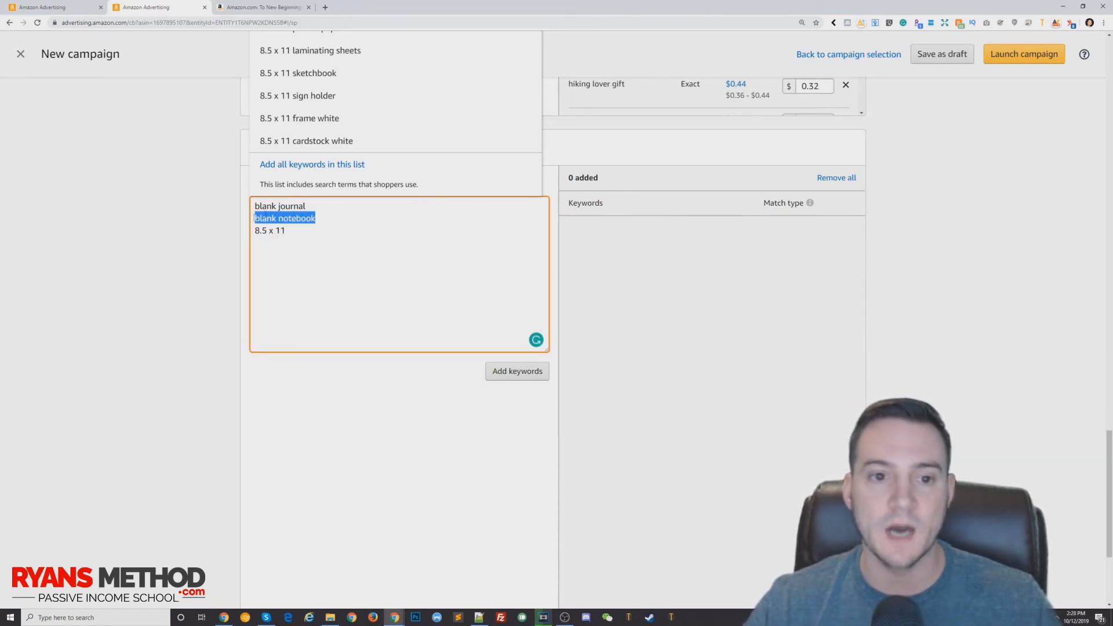
left_click(315, 217)
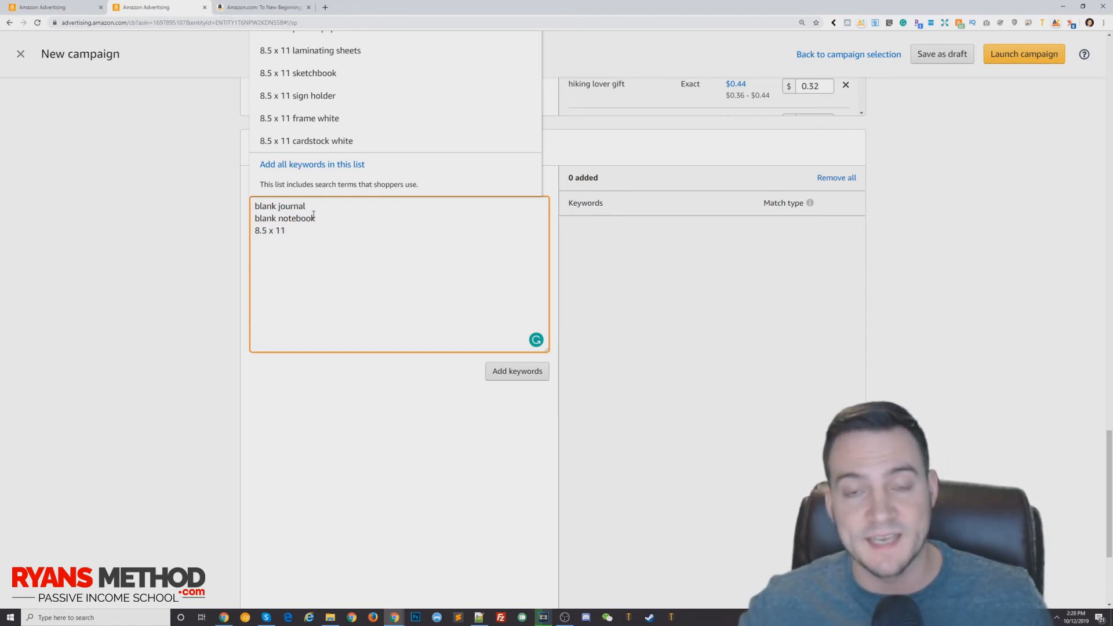
type("8.5 x 11")
key("ctrl+a")
key("BackSpace")
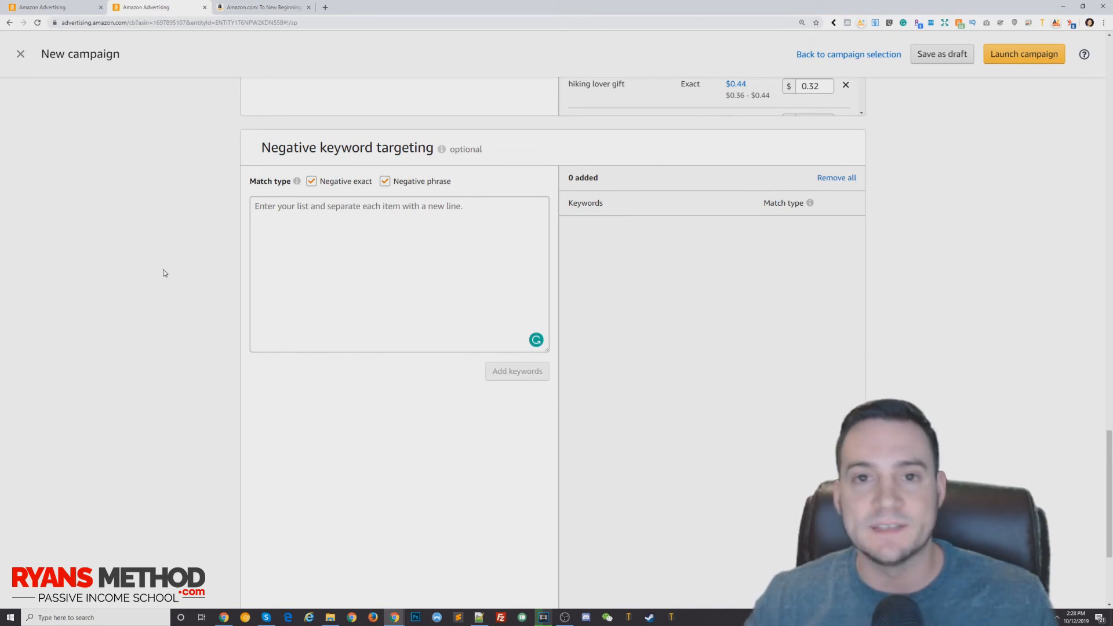
Enter "cookbook" as a negative keyword and compare it with the journal's product page
left_click(262, 226)
type("cookbook")
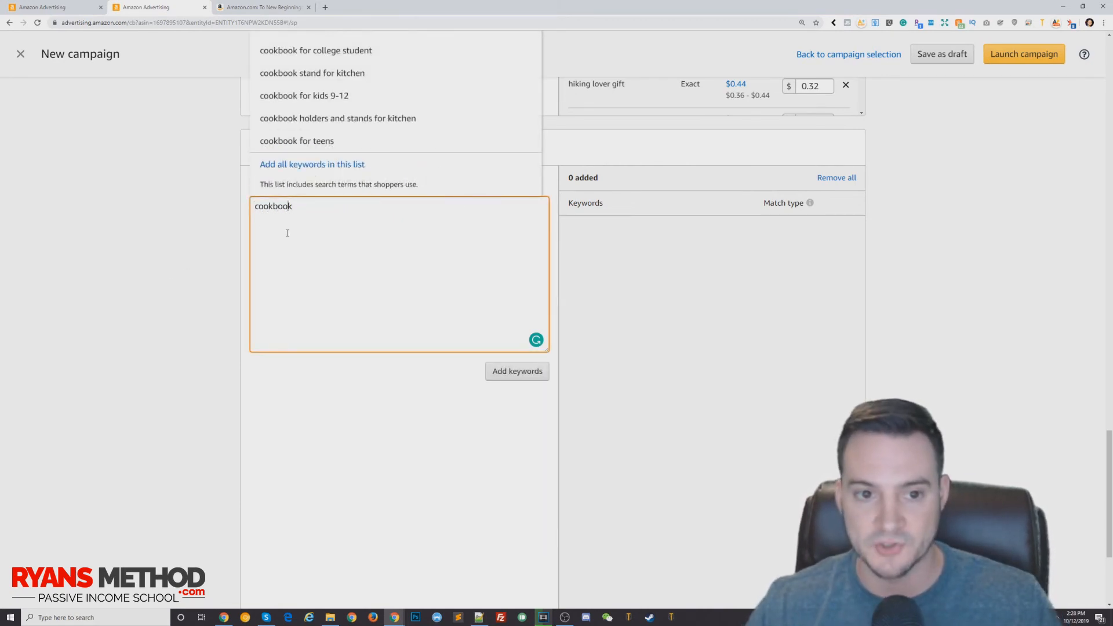
left_click_drag(311, 209, 193, 180)
left_click(246, 230)
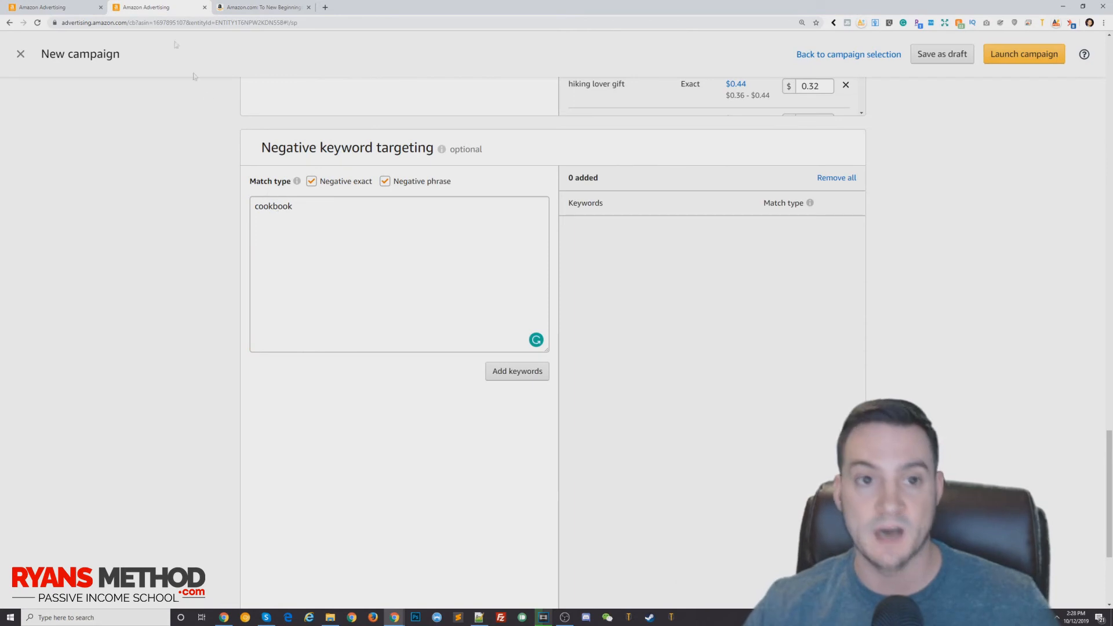
left_click(262, 7)
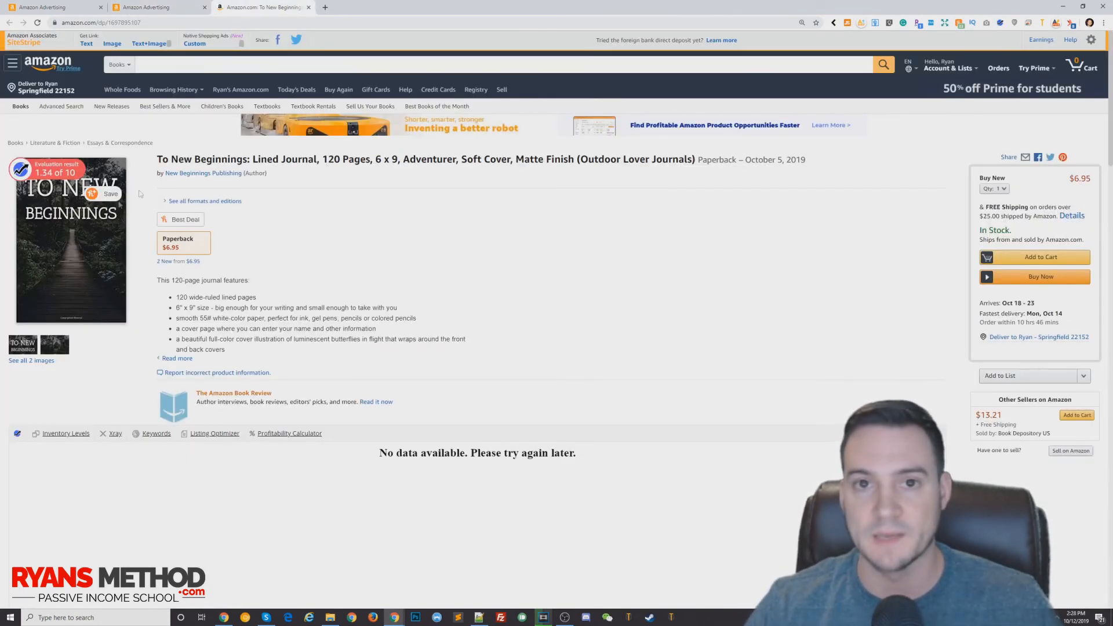
left_click(148, 8)
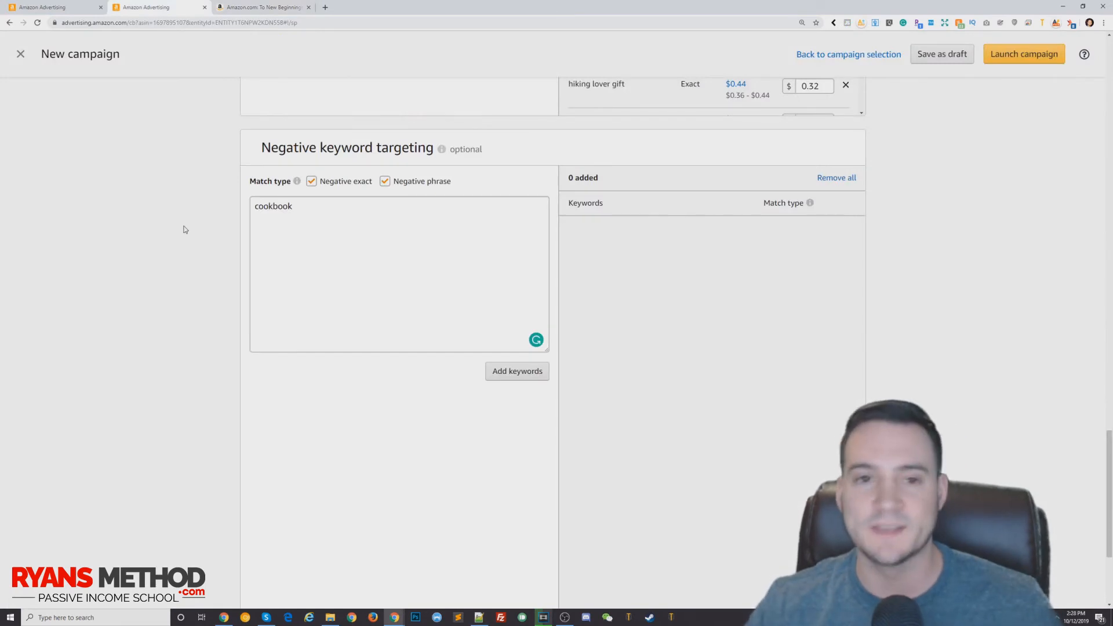
Delete "cookbook" from the negative keyword entry box
left_click_drag(325, 226, 111, 227)
key("BackSpace")
left_click(197, 224)
Launch the Sponsored Products campaign for the To New Beginnings journal without negative keywords
scroll(241, 239, "down", 3)
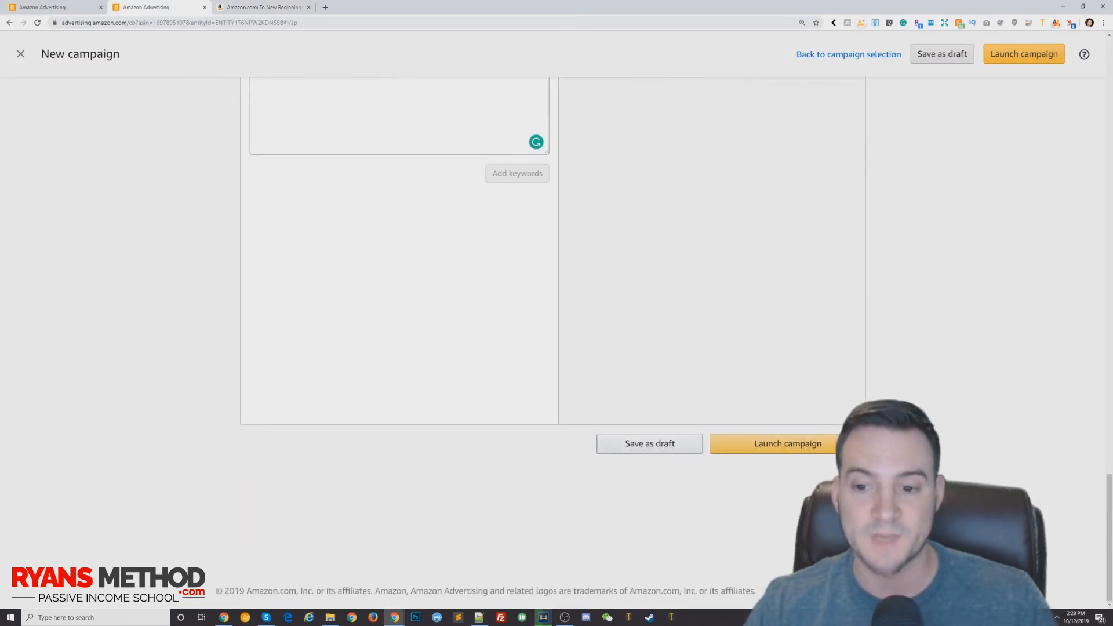
left_click(790, 444)
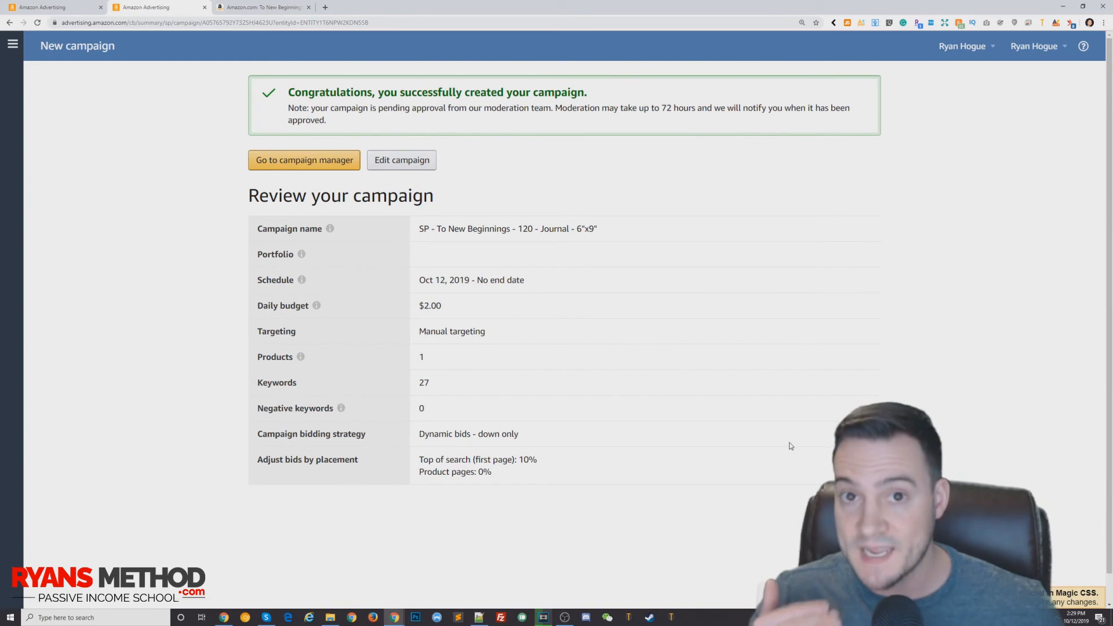
Go to the campaign manager and show the status details of the To New Beginnings campaign
left_click(322, 161)
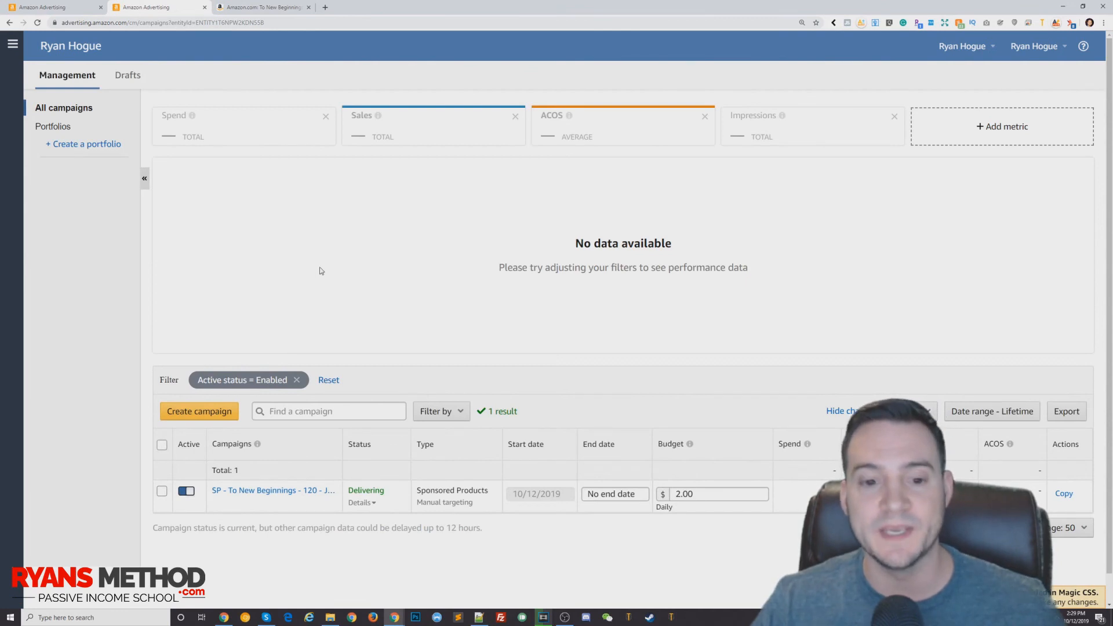
scroll(302, 284, "down", 1)
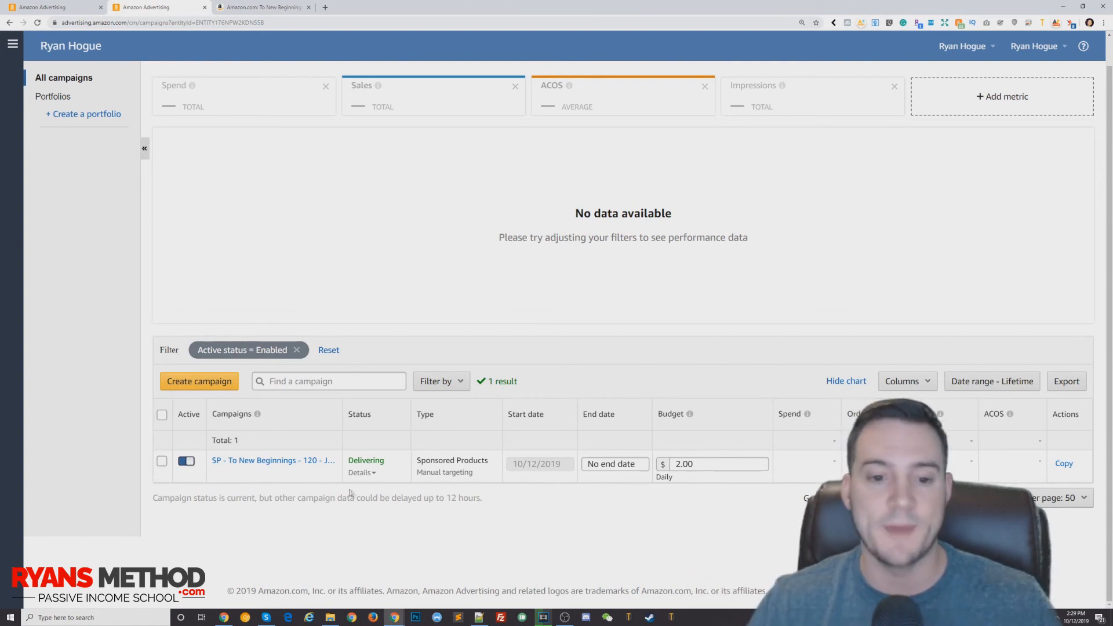
left_click(373, 473)
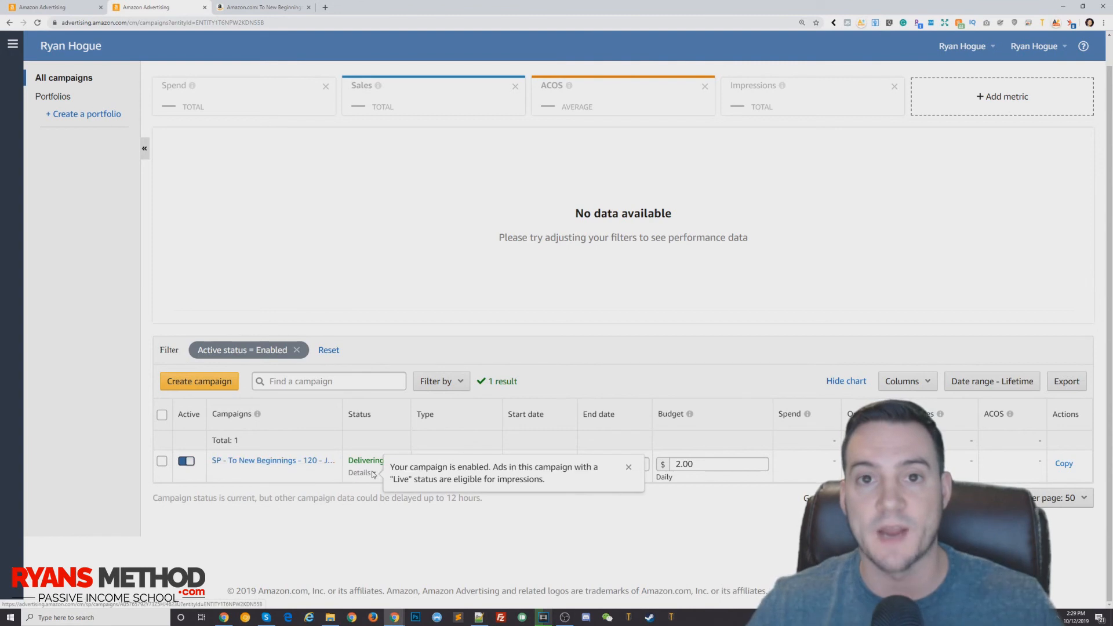